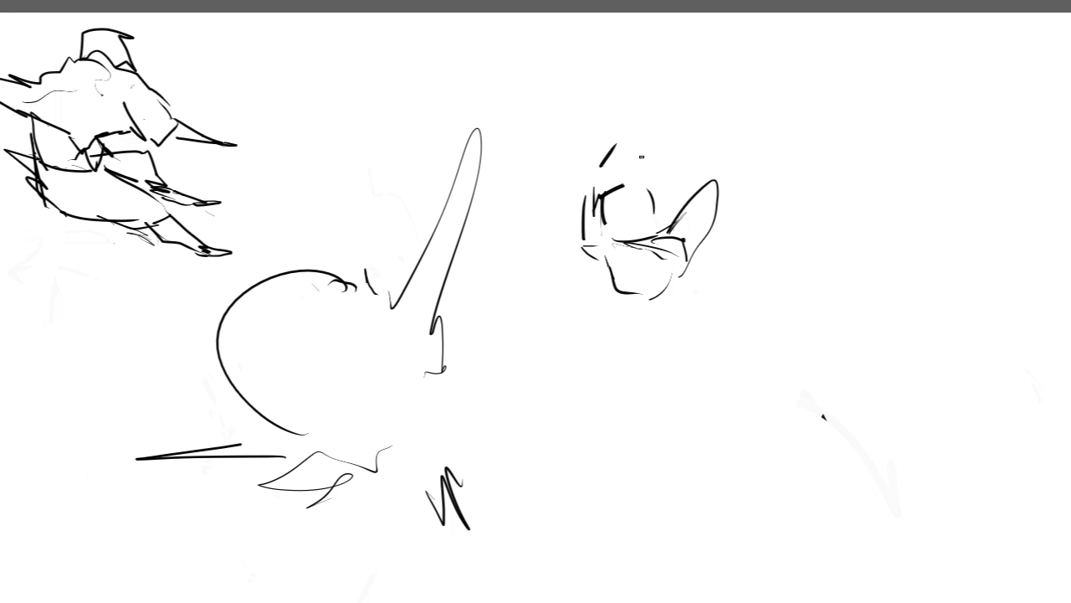
Step: Sketch two raised rounded limbs on the small figure beside the large curve, with a circle at the base of the wider limb
key("ctrl+z")
mouse_move(654, 239)
left_mouse_down()
mouse_move(688, 268)
mouse_move(705, 236)
left_mouse_up()
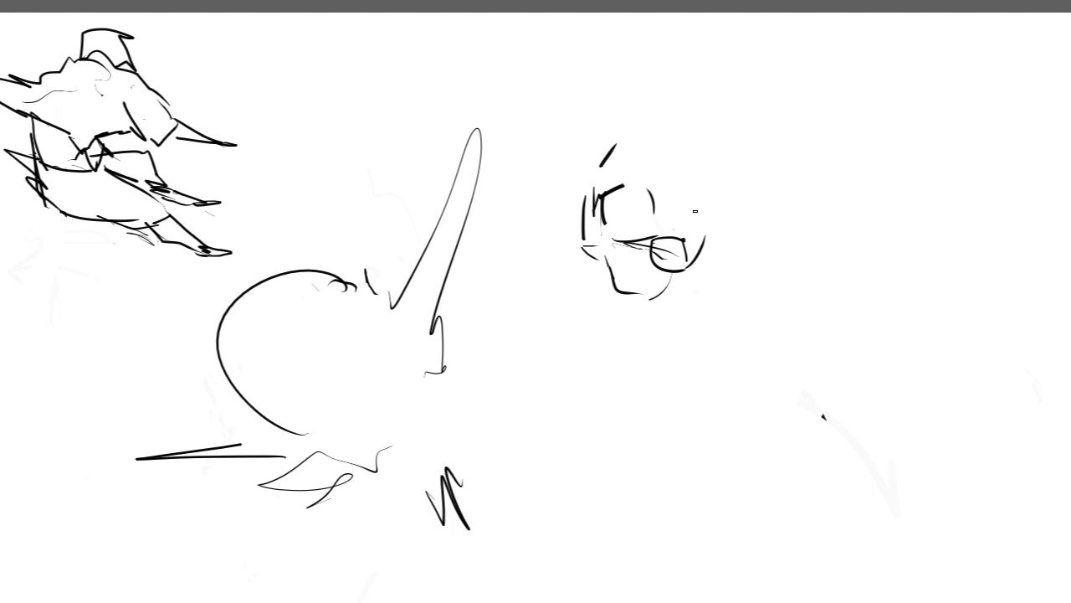
left_click_drag(693, 190, 658, 235)
mouse_move(662, 231)
left_mouse_down()
mouse_move(690, 210)
mouse_move(710, 247)
left_mouse_up()
mouse_move(592, 210)
left_mouse_down()
mouse_move(610, 132)
mouse_move(627, 175)
left_mouse_up()
left_click_drag(586, 251, 613, 326)
key("ctrl+z")
key("ctrl+z")
Step: Outline the small figure's lower body as a tapering angular block beneath the chest lines
key("ctrl+z")
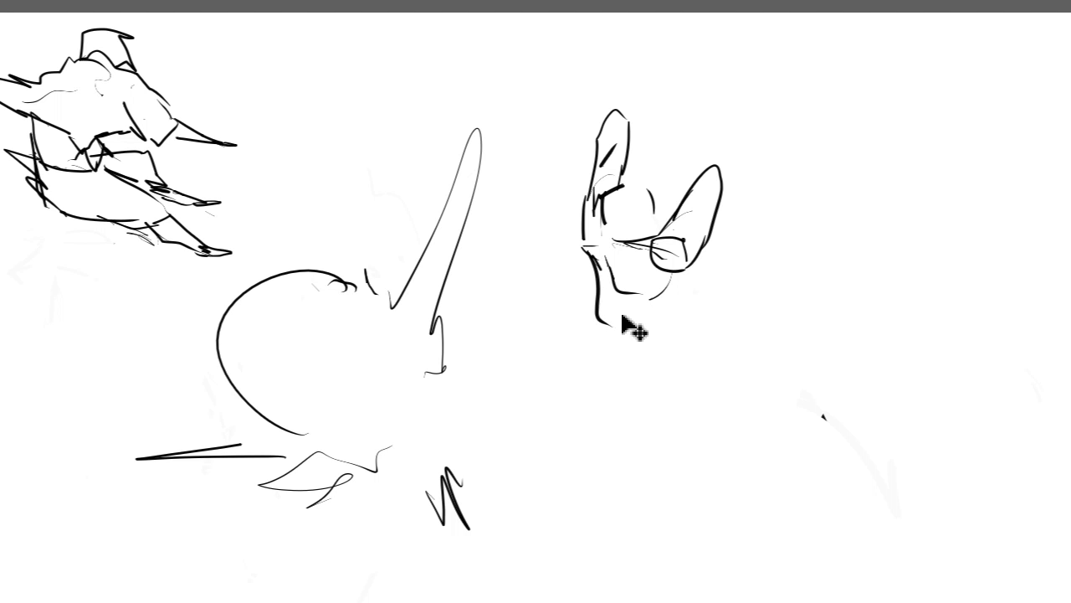
key("ctrl+z")
mouse_move(597, 274)
left_mouse_down()
mouse_move(583, 320)
mouse_move(603, 348)
left_mouse_up()
left_click_drag(595, 340, 655, 327)
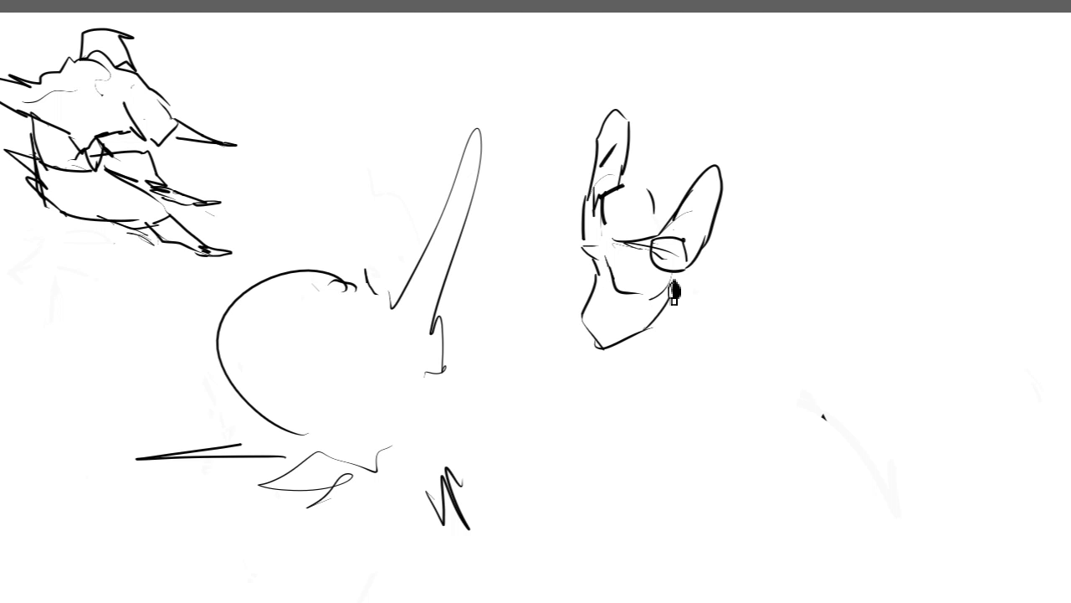
mouse_move(595, 350)
left_mouse_down()
mouse_move(593, 310)
mouse_move(578, 359)
mouse_move(665, 335)
left_mouse_up()
key("ctrl+z")
Step: Rework the lines below the angular block and sketch a second block under it
key("ctrl+z")
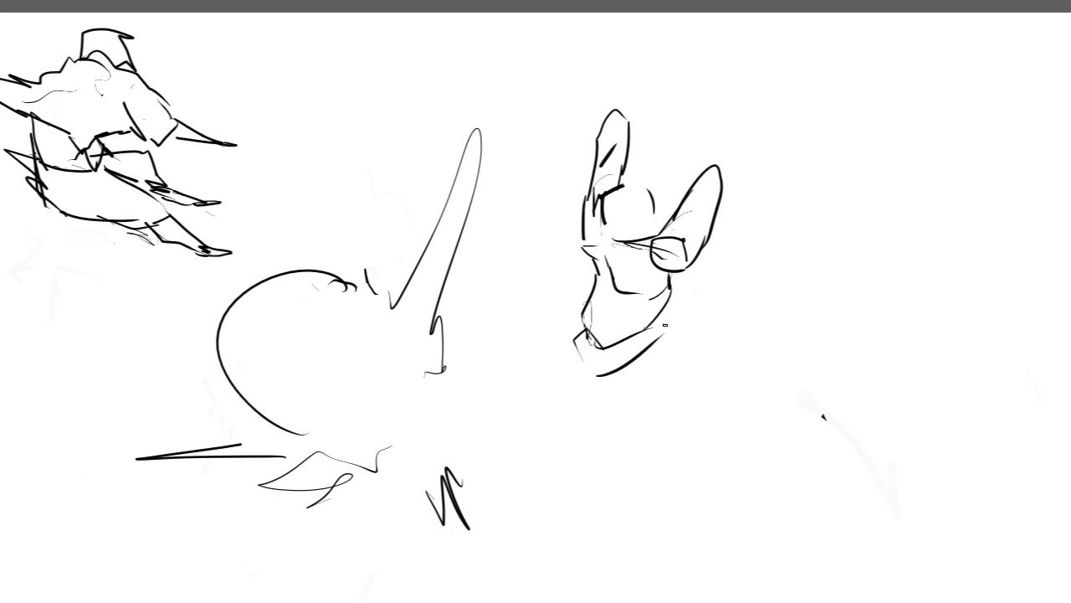
key("ctrl+z")
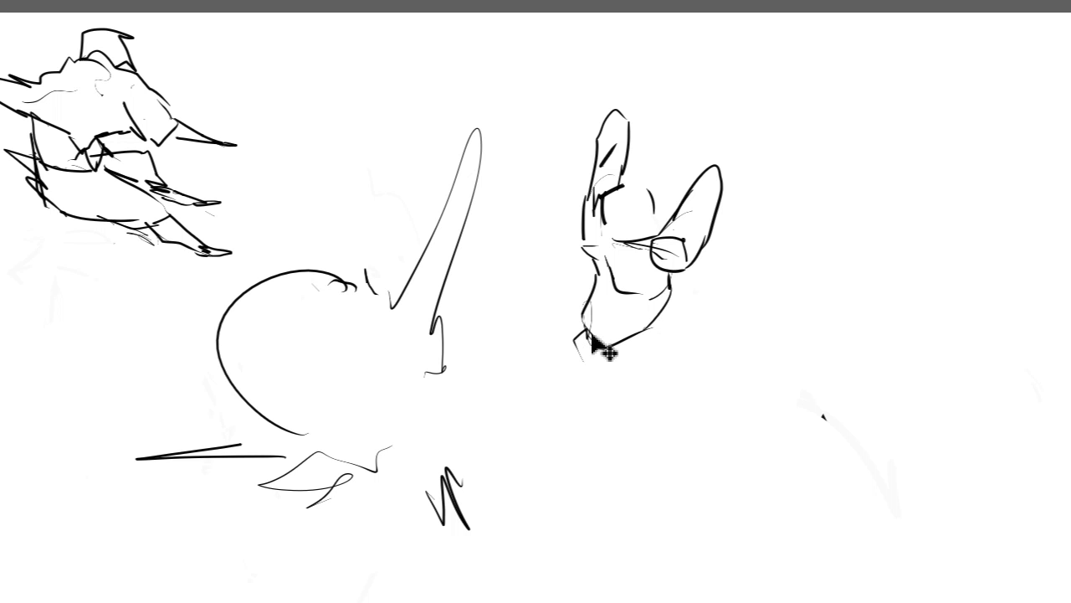
left_click_drag(591, 323, 602, 358)
key("ctrl+z")
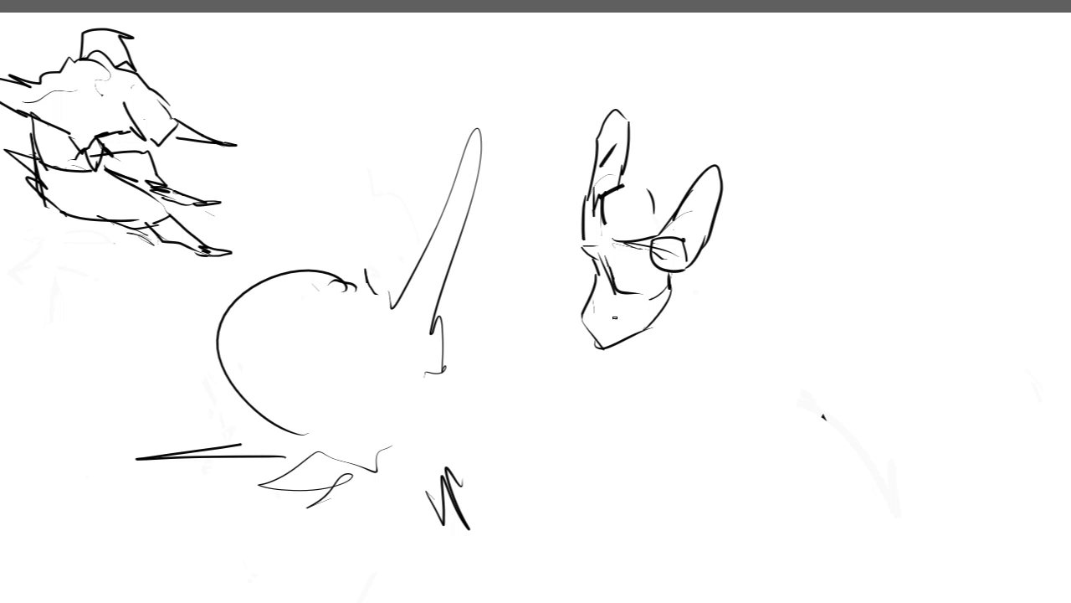
mouse_move(590, 343)
left_mouse_down()
mouse_move(626, 371)
mouse_move(604, 377)
mouse_move(654, 375)
mouse_move(645, 374)
mouse_move(666, 304)
left_mouse_up()
key("ctrl+z")
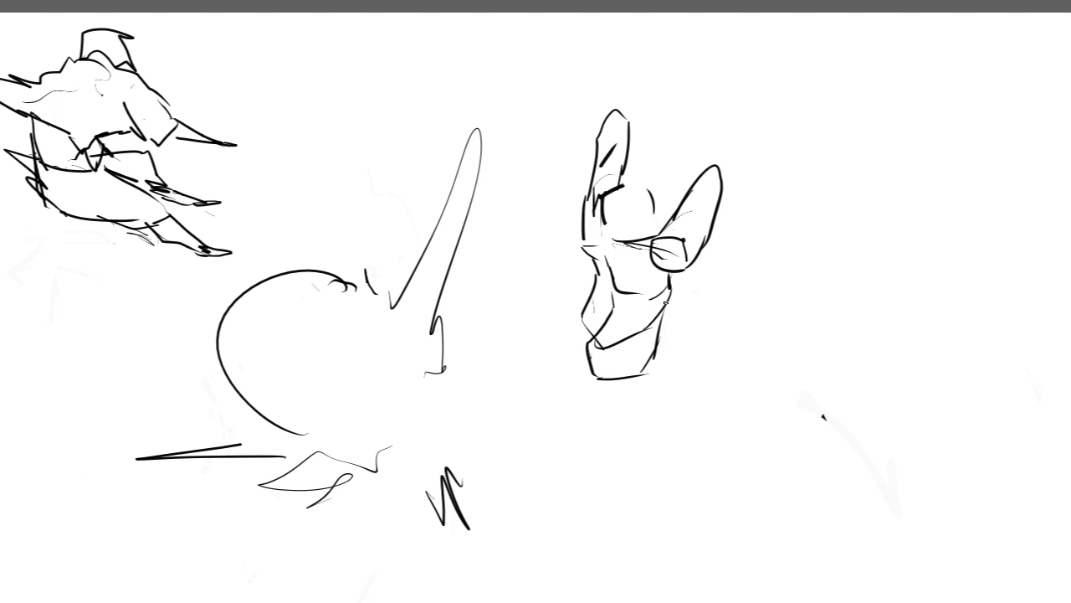
Step: Erase the entire small figure sketch beside the large curved shape
mouse_move(596, 295)
left_mouse_down()
mouse_move(571, 331)
mouse_move(574, 359)
left_mouse_up()
key("ctrl+z")
mouse_move(586, 297)
left_mouse_down()
mouse_move(574, 318)
mouse_move(586, 348)
left_mouse_up()
mouse_move(640, 208)
left_mouse_down()
mouse_move(627, 103)
mouse_move(634, 143)
mouse_move(714, 197)
mouse_move(705, 292)
mouse_move(674, 280)
mouse_move(636, 297)
mouse_move(642, 283)
mouse_move(613, 370)
mouse_move(596, 376)
mouse_move(649, 366)
left_mouse_up()
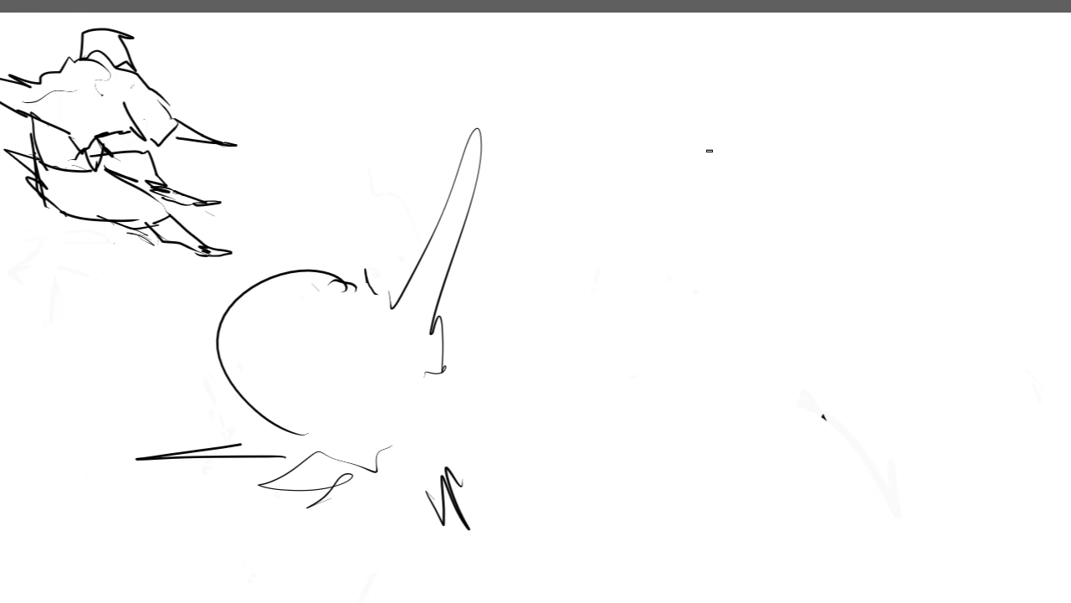
Step: Draw a thin, long diagonal guide line in the cleared area for a new figure
left_click_drag(707, 155, 579, 271)
key("ctrl+z")
left_click_drag(545, 315, 729, 112)
key("ctrl+z")
left_click_drag(566, 308, 725, 156)
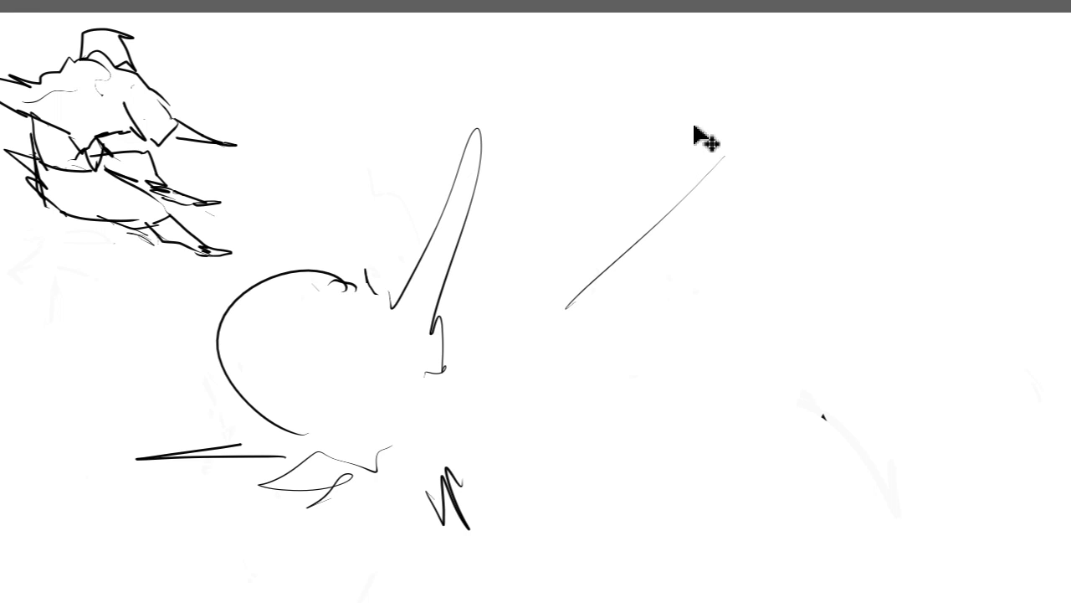
Step: Sketch the slanted upper contour above the diagonal guide line and a short curve crossing the guide
mouse_move(695, 119)
left_mouse_down()
mouse_move(683, 157)
mouse_move(645, 191)
mouse_move(634, 233)
mouse_move(644, 236)
mouse_move(634, 209)
mouse_move(609, 275)
left_mouse_up()
key("ctrl+z")
key("ctrl+z")
key("ctrl+z")
left_click_drag(630, 209, 610, 232)
key("ctrl+z")
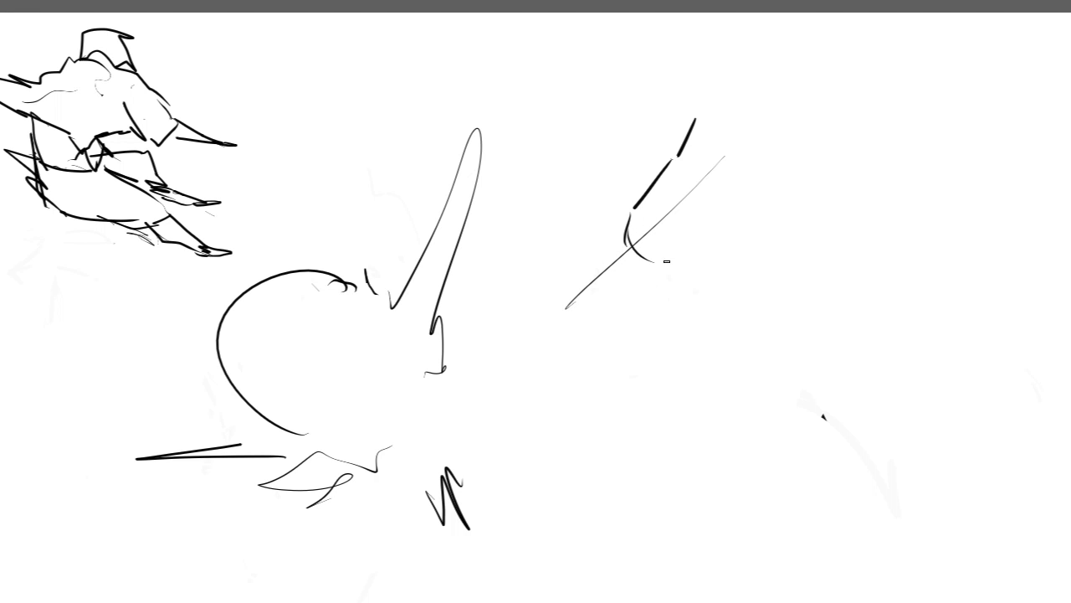
Step: Sketch two angular blocks around the lower part of the guide and extend the lower contour up along the body
left_click_drag(667, 261, 694, 251)
mouse_move(642, 203)
left_mouse_down()
mouse_move(603, 235)
mouse_move(623, 264)
mouse_move(607, 295)
mouse_move(617, 259)
mouse_move(608, 236)
mouse_move(599, 266)
mouse_move(637, 250)
mouse_move(614, 268)
mouse_move(625, 298)
mouse_move(641, 304)
mouse_move(672, 283)
left_mouse_up()
key("ctrl+z")
key("ctrl+z")
left_click_drag(657, 288, 704, 254)
key("ctrl+z")
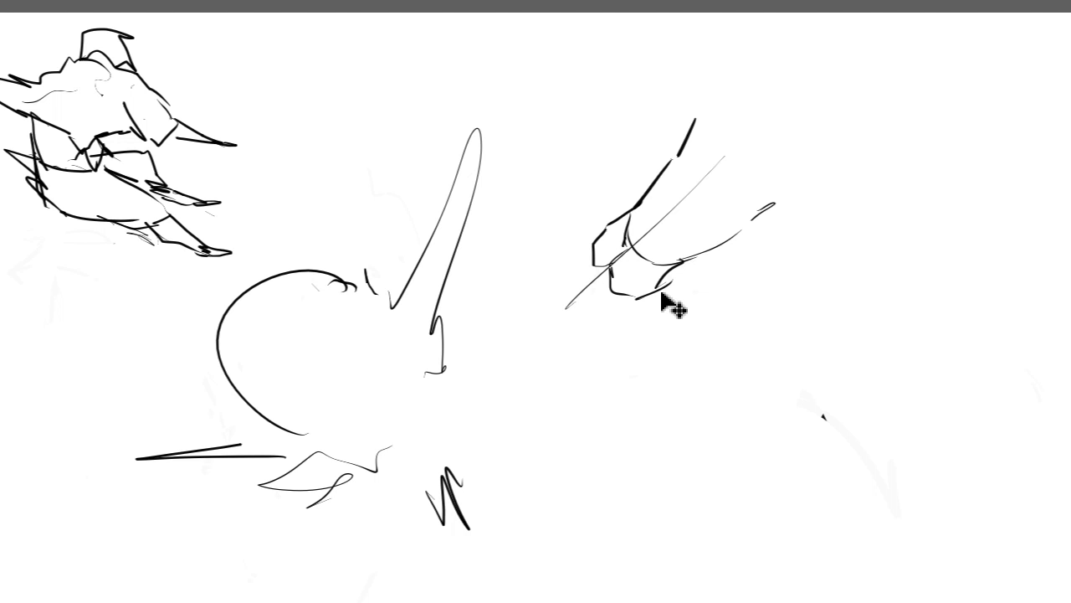
key("ctrl+z")
left_click_drag(631, 297, 701, 257)
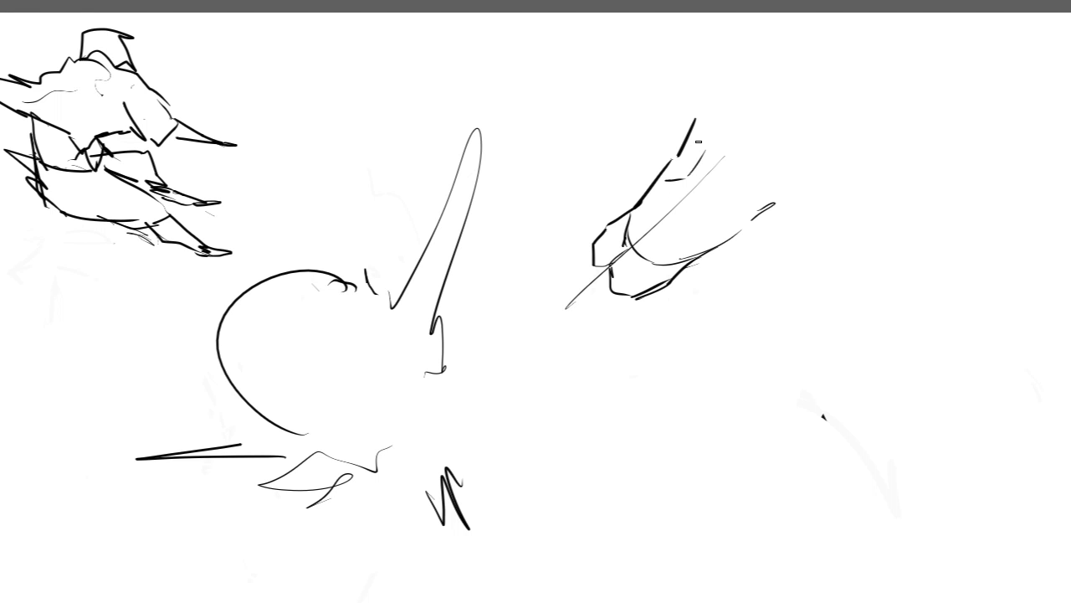
Step: Replace the straight upper contour with a steeper, bent one rising from the angular block
key("ctrl+z")
key("ctrl+z")
key("ctrl+z")
key("ctrl+z")
key("ctrl+z")
key("ctrl+z")
key("ctrl+z")
left_click_drag(655, 152, 647, 196)
mouse_move(682, 95)
left_mouse_down()
mouse_move(659, 171)
mouse_move(699, 161)
left_mouse_up()
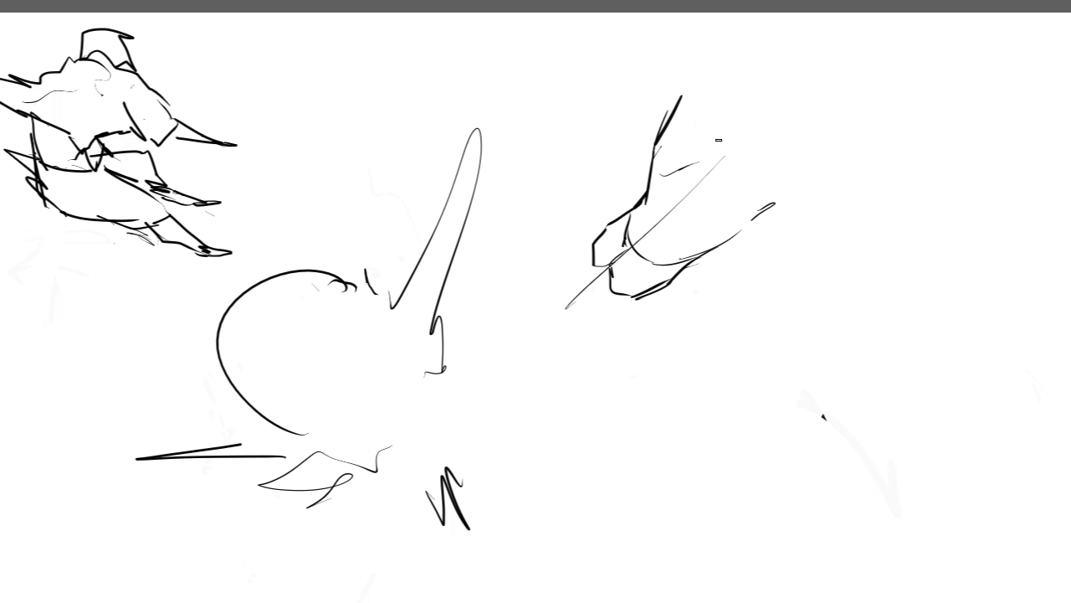
Step: Close the upper form with a rounded end and inner side, erasing the stray heavy marks beside it
mouse_move(712, 203)
left_mouse_down()
mouse_move(714, 226)
mouse_move(784, 222)
left_mouse_up()
left_click_drag(764, 161, 778, 214)
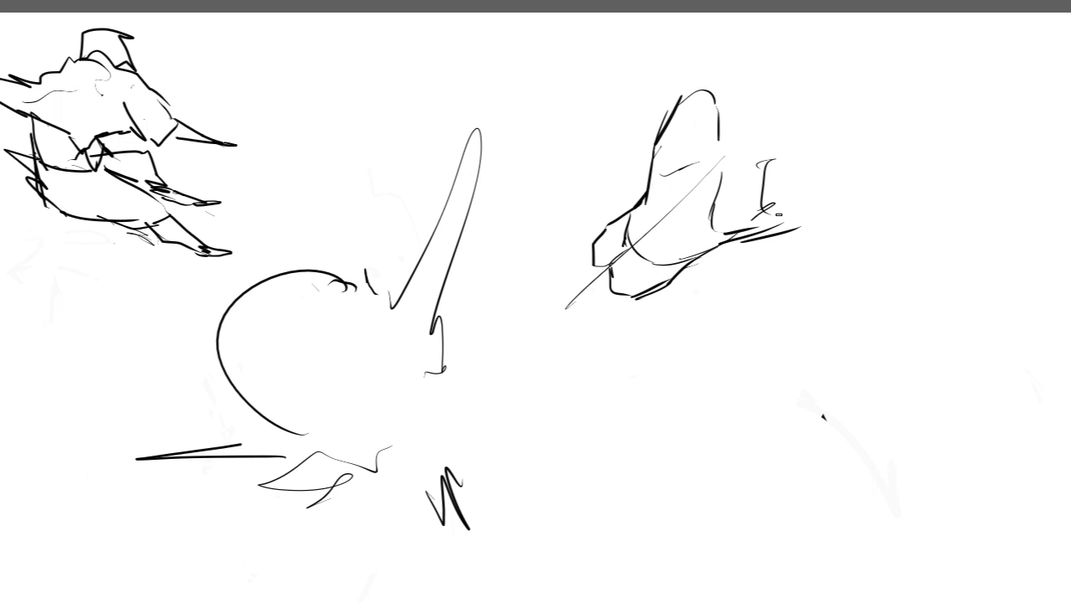
left_click_drag(772, 156, 800, 226)
left_click_drag(733, 222, 768, 247)
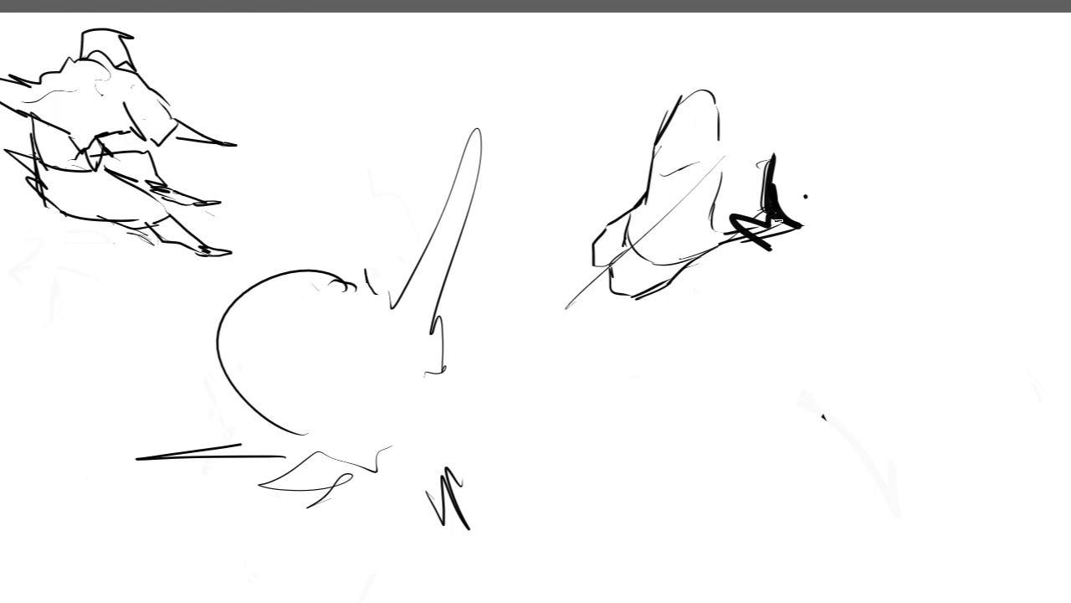
mouse_move(747, 198)
left_mouse_down()
mouse_move(768, 224)
mouse_move(810, 231)
mouse_move(751, 224)
mouse_move(746, 248)
mouse_move(798, 266)
left_mouse_up()
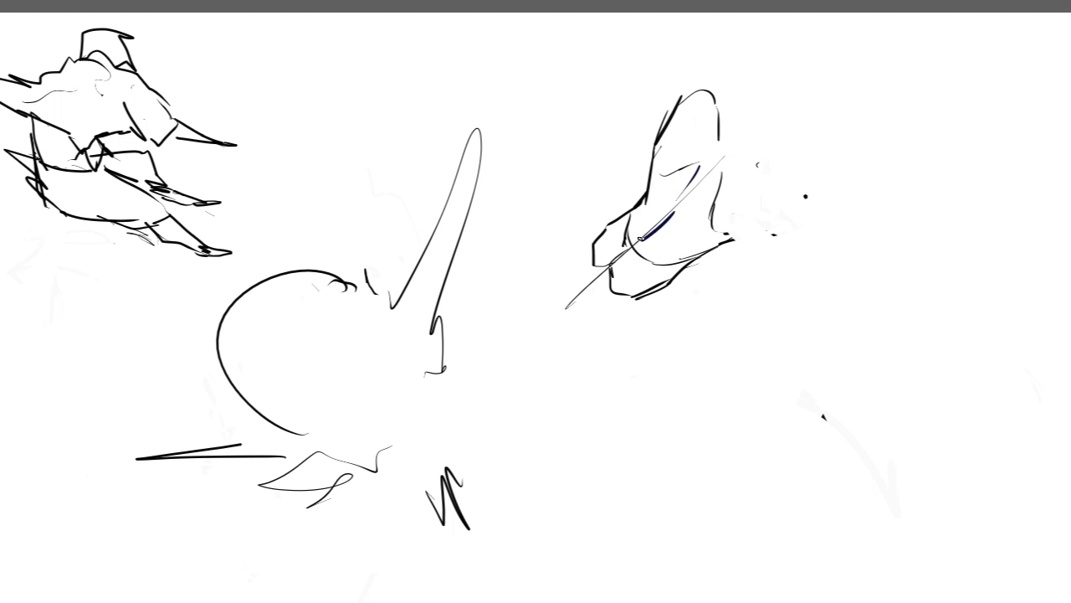
mouse_move(639, 238)
left_mouse_down()
mouse_move(702, 165)
mouse_move(698, 203)
mouse_move(712, 177)
mouse_move(688, 219)
mouse_move(647, 238)
mouse_move(685, 199)
mouse_move(667, 225)
left_mouse_up()
key("ctrl+z")
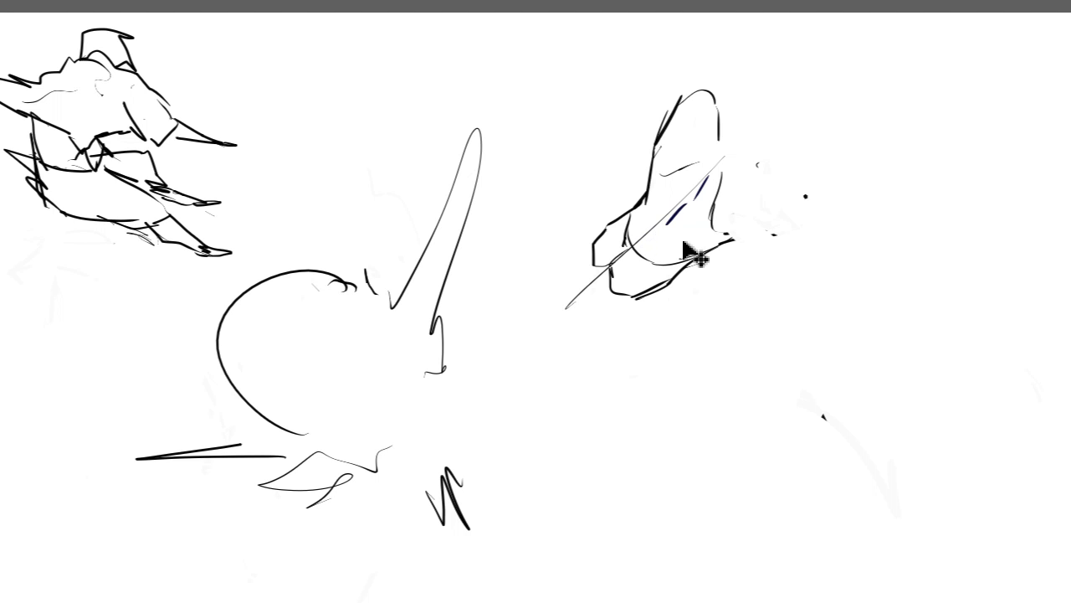
key("ctrl+z")
key("ctrl+z")
mouse_move(698, 171)
left_mouse_down()
mouse_move(683, 211)
mouse_move(649, 232)
left_mouse_up()
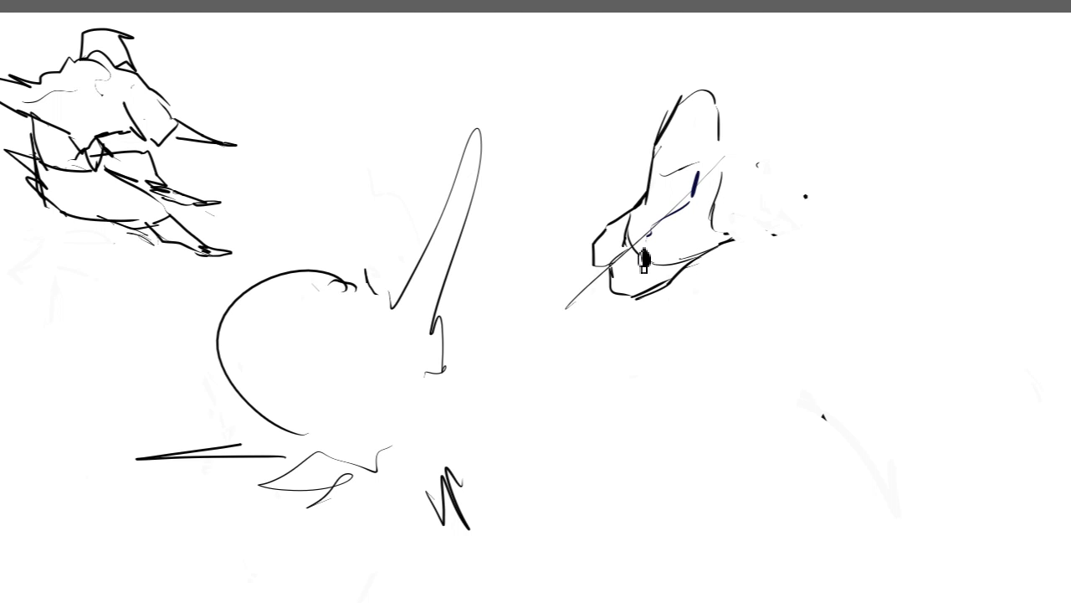
key("ctrl+z")
Step: Add short dark blue strokes along the diagonal guide and light contour marks across the middle of the body
key("ctrl+z")
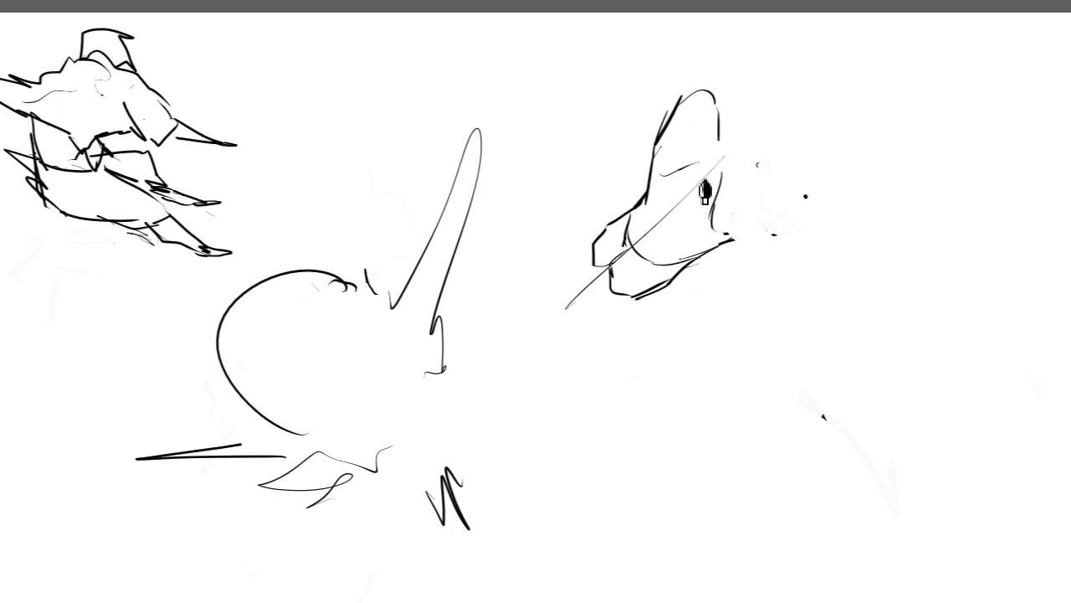
left_click_drag(700, 181, 684, 201)
mouse_move(682, 208)
left_mouse_down()
mouse_move(647, 258)
mouse_move(649, 217)
mouse_move(675, 208)
mouse_move(642, 214)
mouse_move(675, 205)
left_mouse_up()
key("ctrl+z")
key("ctrl+z")
key("ctrl+z")
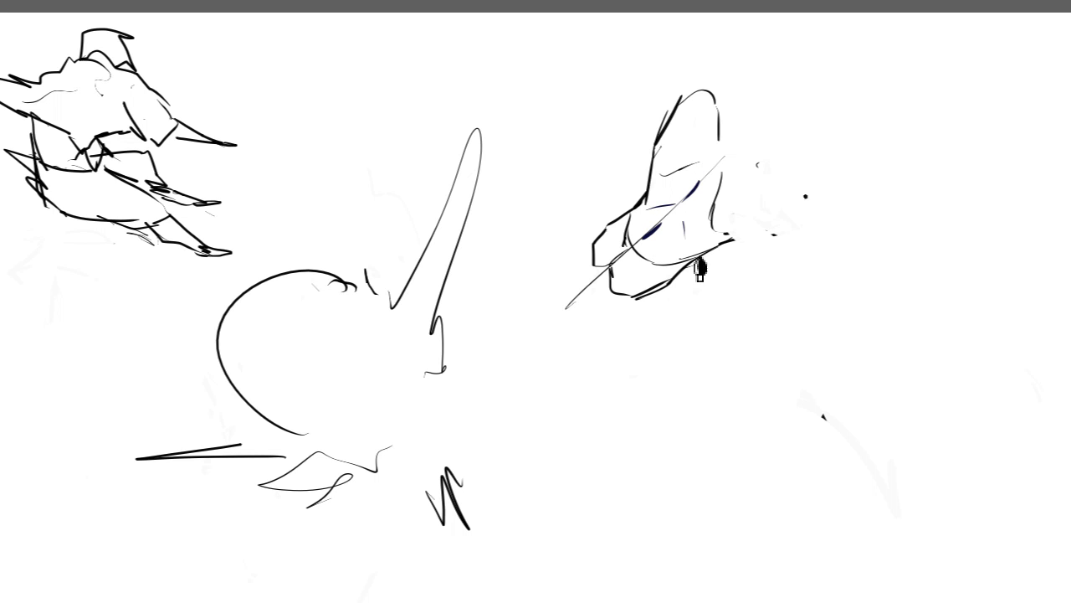
Step: Draw dark blue accents at the upper form's rounded end, plus a small arc and a short line beside it
left_click_drag(719, 98, 724, 114)
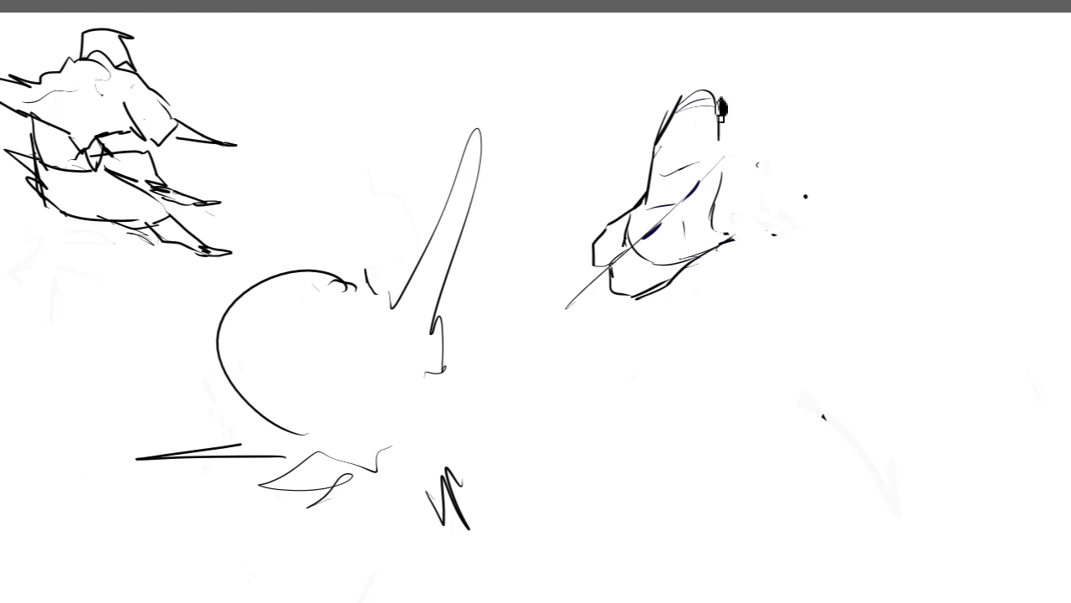
key("ctrl+z")
left_click_drag(719, 132, 733, 133)
left_click_drag(733, 126, 749, 160)
mouse_move(743, 162)
left_mouse_down()
mouse_move(733, 174)
mouse_move(771, 164)
mouse_move(782, 179)
left_mouse_up()
left_click_drag(719, 136, 717, 164)
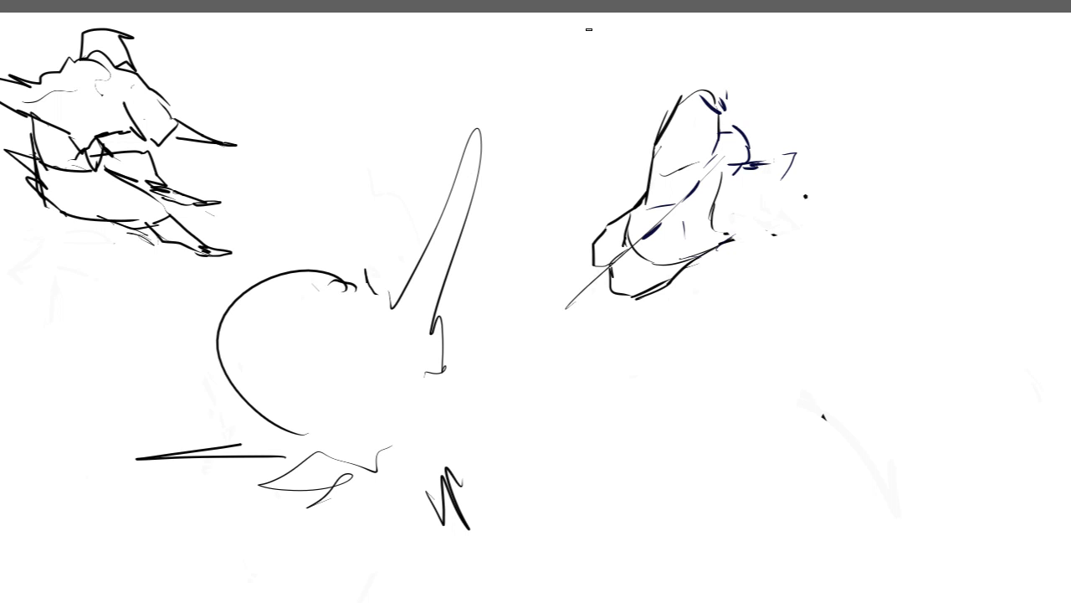
Step: Outline the block below the small arc in dark blue, joining it to the body's lower contour
left_click_drag(713, 176, 726, 165)
left_click_drag(720, 127, 742, 123)
mouse_move(770, 164)
left_mouse_down()
mouse_move(807, 155)
mouse_move(798, 204)
mouse_move(747, 246)
mouse_move(739, 241)
mouse_move(761, 242)
mouse_move(792, 187)
left_mouse_up()
key("ctrl+z")
key("ctrl+z")
key("ctrl+z")
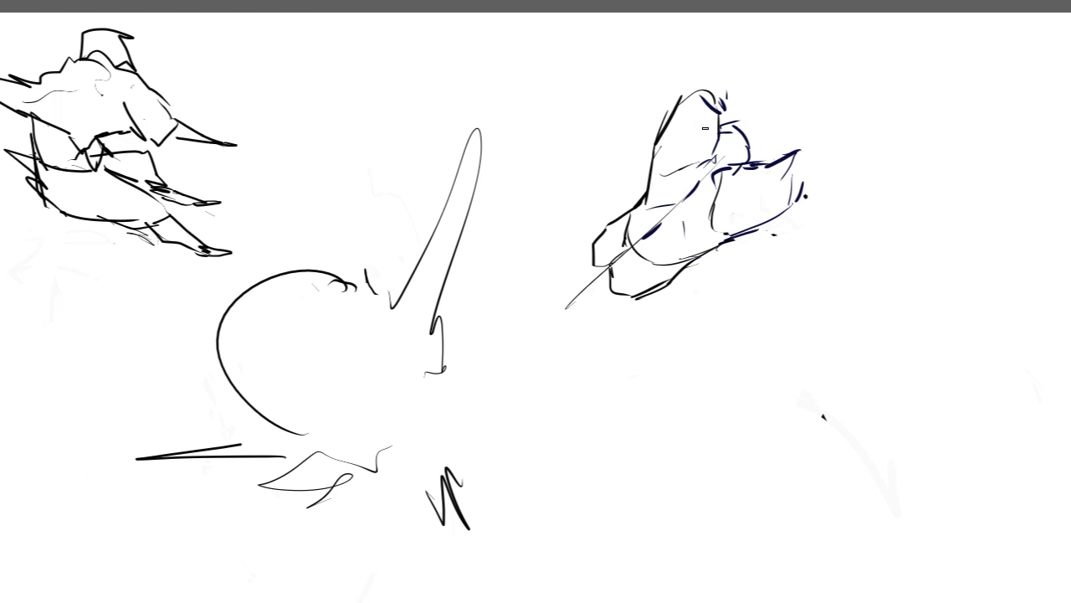
mouse_move(589, 249)
left_mouse_down()
mouse_move(572, 300)
mouse_move(613, 270)
mouse_move(583, 275)
mouse_move(570, 303)
left_mouse_up()
key("ctrl+z")
key("ctrl+z")
mouse_move(571, 305)
left_mouse_down()
mouse_move(611, 283)
mouse_move(591, 322)
mouse_move(600, 322)
left_mouse_up()
left_click_drag(602, 320, 649, 299)
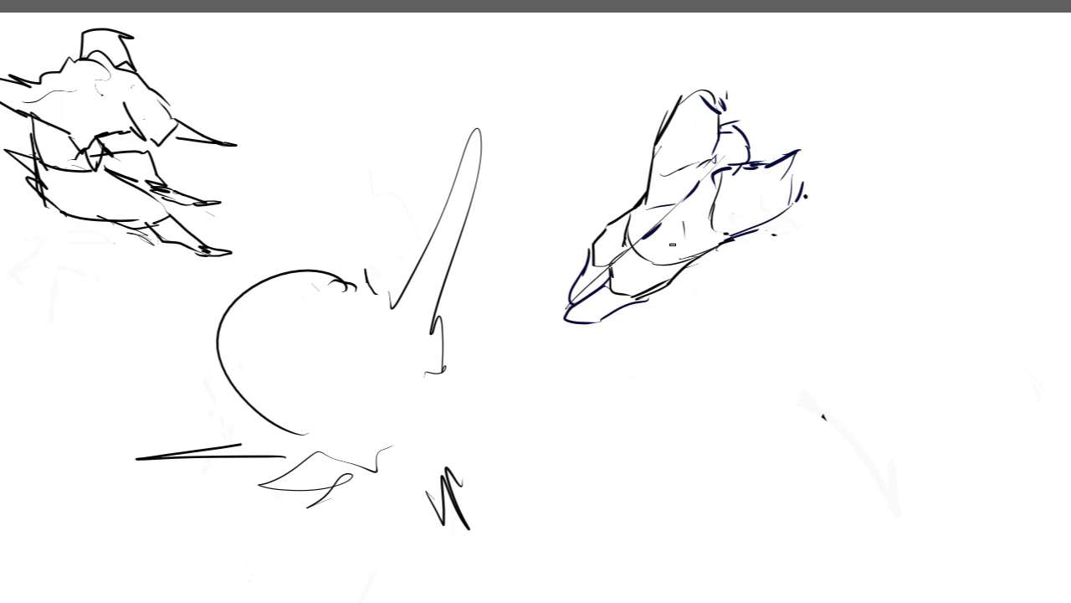
key("ctrl+z")
key("ctrl+z")
key("ctrl+z")
key("ctrl+z")
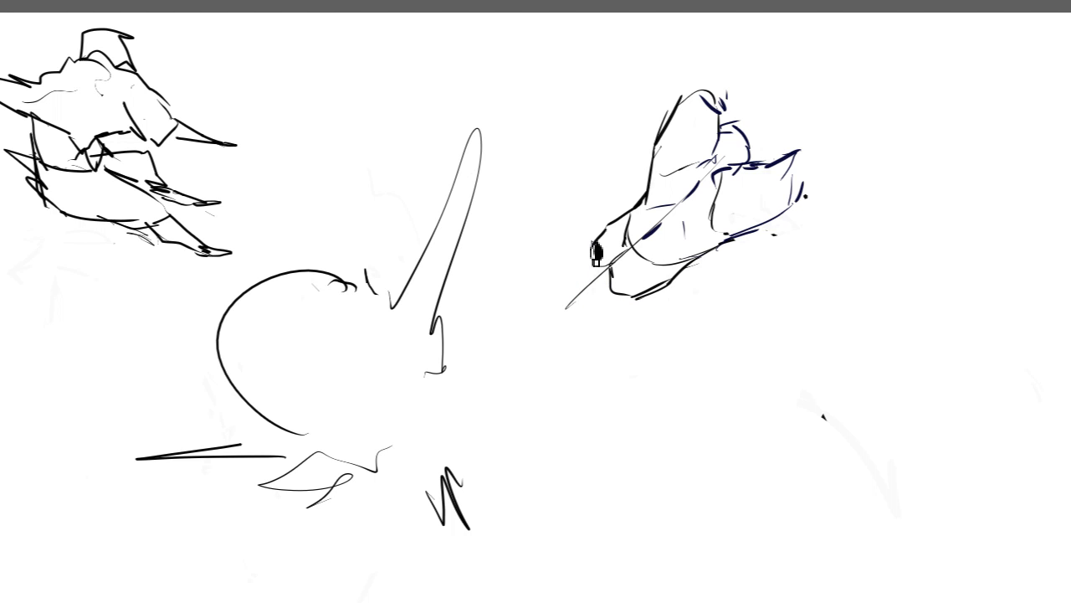
Step: Outline two tapering limbs in dark blue at the body's lower end and finish them with small pointed tips
mouse_move(596, 252)
left_mouse_down()
mouse_move(569, 299)
mouse_move(593, 270)
mouse_move(611, 278)
left_mouse_up()
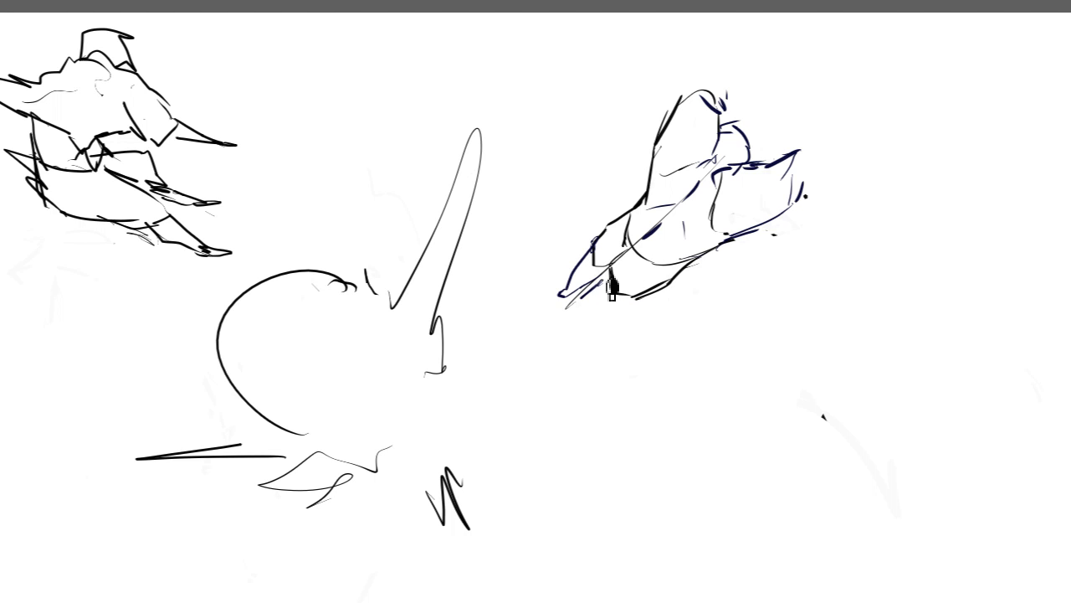
left_click_drag(575, 321, 638, 293)
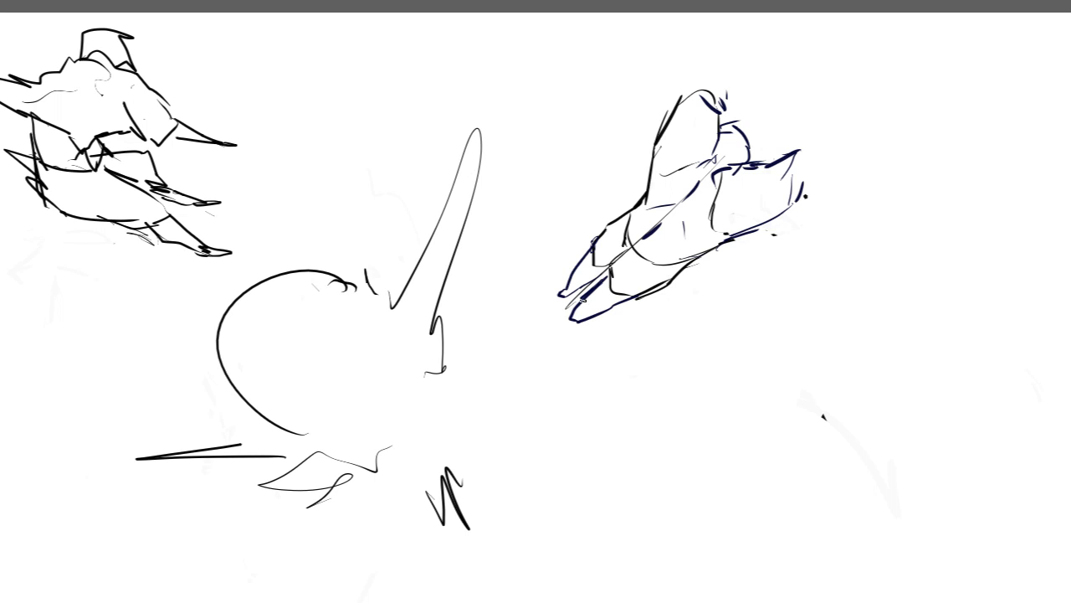
left_click_drag(572, 326, 564, 293)
left_click_drag(569, 283, 529, 325)
mouse_move(529, 325)
left_mouse_down()
mouse_move(567, 304)
mouse_move(556, 299)
mouse_move(537, 322)
left_mouse_up()
key("ctrl+z")
key("ctrl+z")
key("ctrl+z")
mouse_move(585, 294)
left_mouse_down()
mouse_move(542, 328)
mouse_move(573, 312)
mouse_move(543, 335)
mouse_move(577, 331)
left_mouse_up()
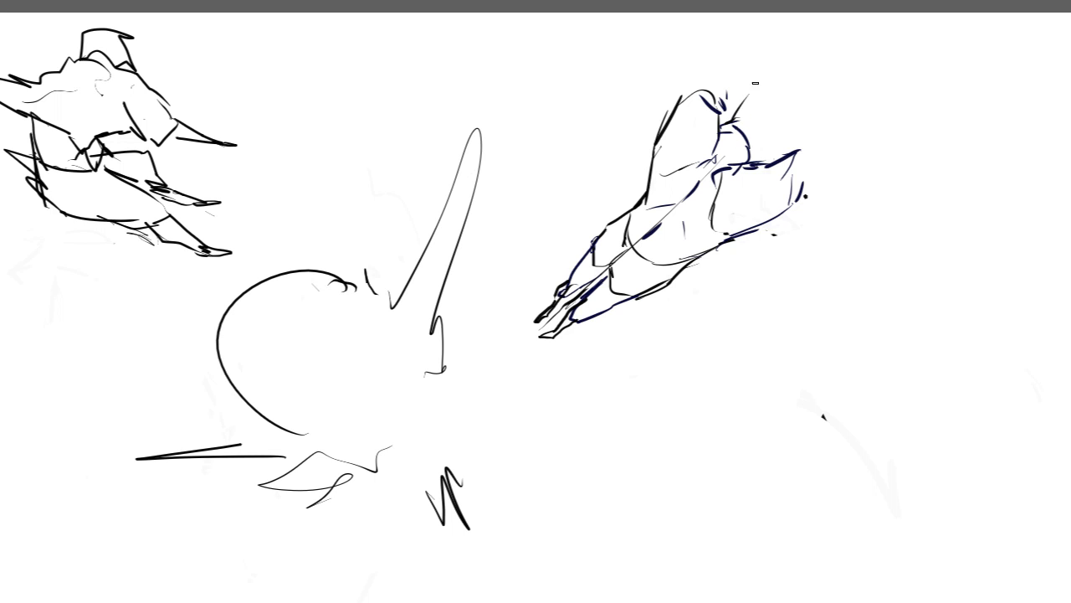
Step: Sketch a large, squared-off rounded form extending from the small arc at the figure's upper end
mouse_move(742, 94)
left_mouse_down()
mouse_move(801, 72)
mouse_move(788, 130)
mouse_move(769, 149)
left_mouse_up()
key("ctrl+z")
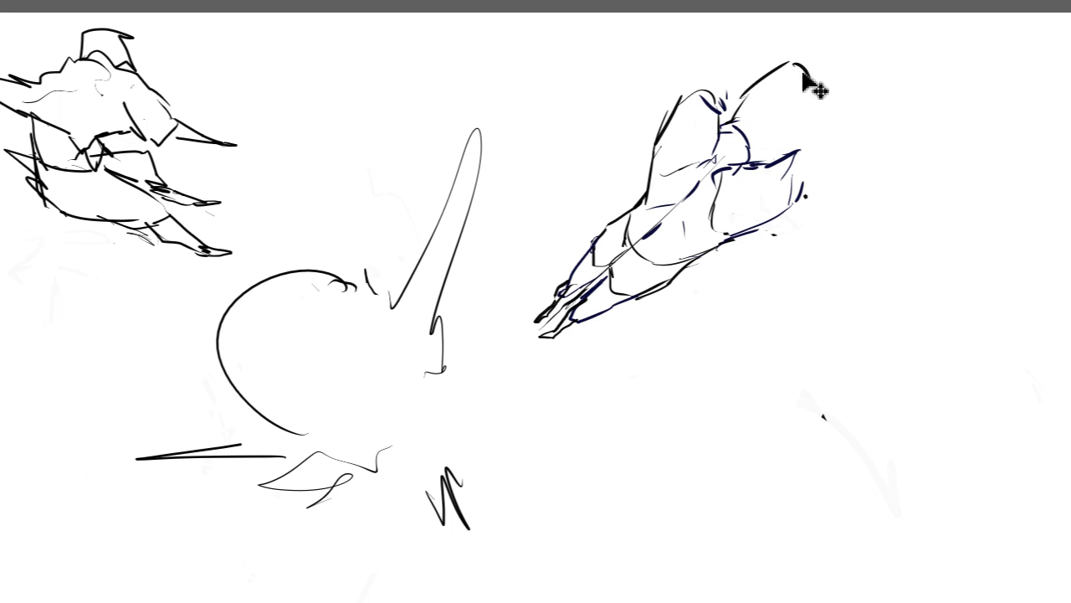
left_click_drag(786, 63, 832, 86)
mouse_move(831, 90)
left_mouse_down()
mouse_move(829, 114)
mouse_move(751, 161)
left_mouse_up()
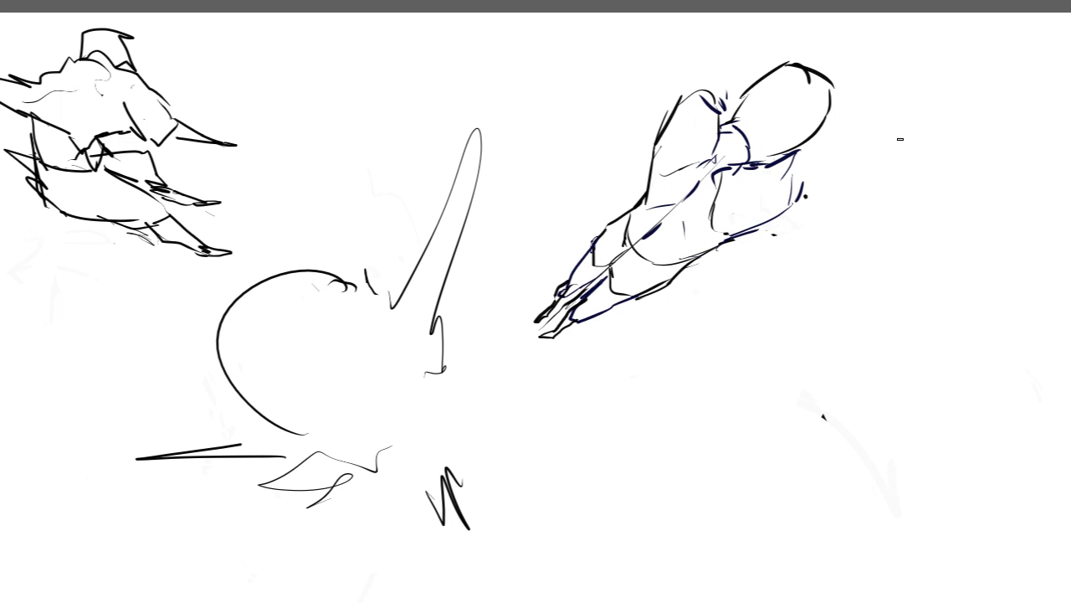
key("ctrl+z")
key("ctrl+z")
mouse_move(793, 65)
left_mouse_down()
mouse_move(822, 115)
mouse_move(770, 159)
left_mouse_up()
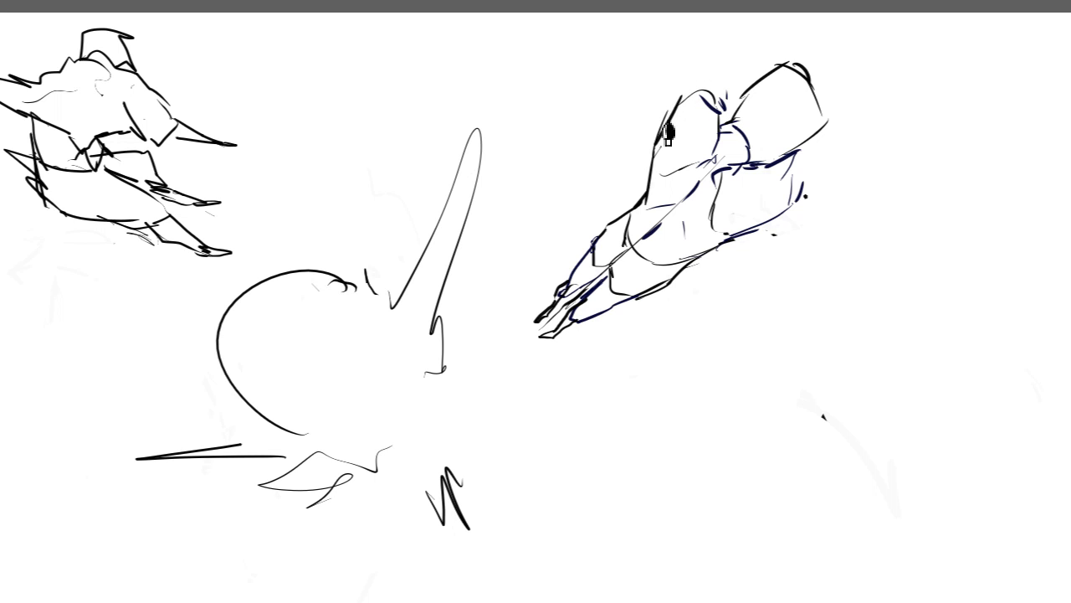
mouse_move(675, 105)
left_mouse_down()
mouse_move(725, 31)
mouse_move(769, 67)
mouse_move(622, 192)
mouse_move(557, 192)
left_mouse_up()
key("ctrl+z")
key("ctrl+z")
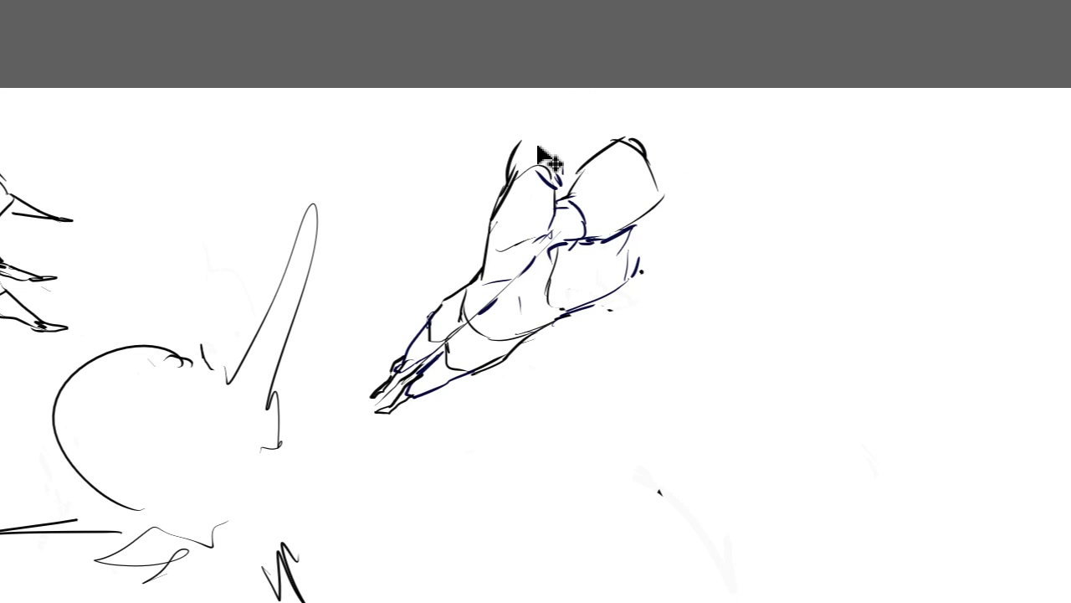
key("ctrl+z")
Step: Sketch an elongated rounded form beyond the upper lobe and strengthen the outer edge of the neighbouring large form
mouse_move(520, 154)
left_mouse_down()
mouse_move(581, 109)
mouse_move(559, 186)
left_mouse_up()
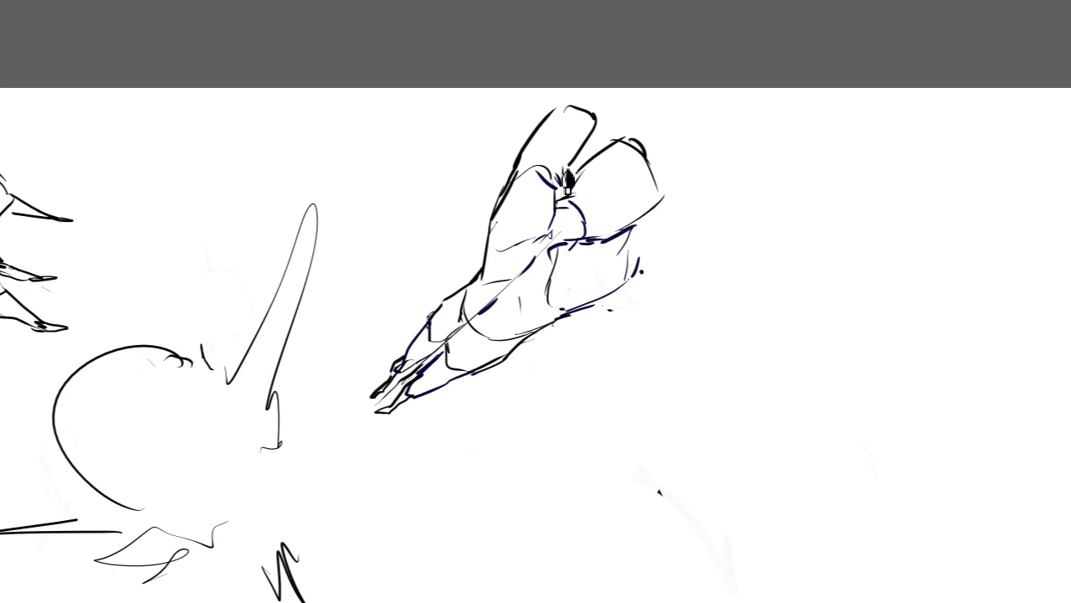
key("ctrl+z")
key("ctrl+z")
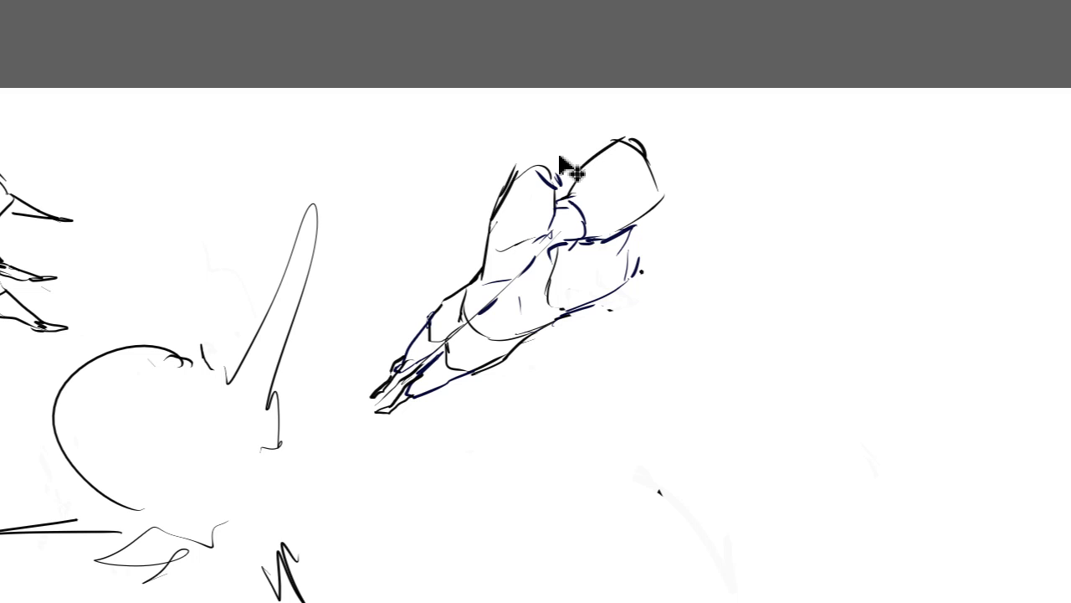
mouse_move(526, 186)
left_mouse_down()
mouse_move(522, 172)
mouse_move(589, 115)
mouse_move(592, 168)
mouse_move(615, 160)
mouse_move(639, 120)
mouse_move(668, 191)
left_mouse_up()
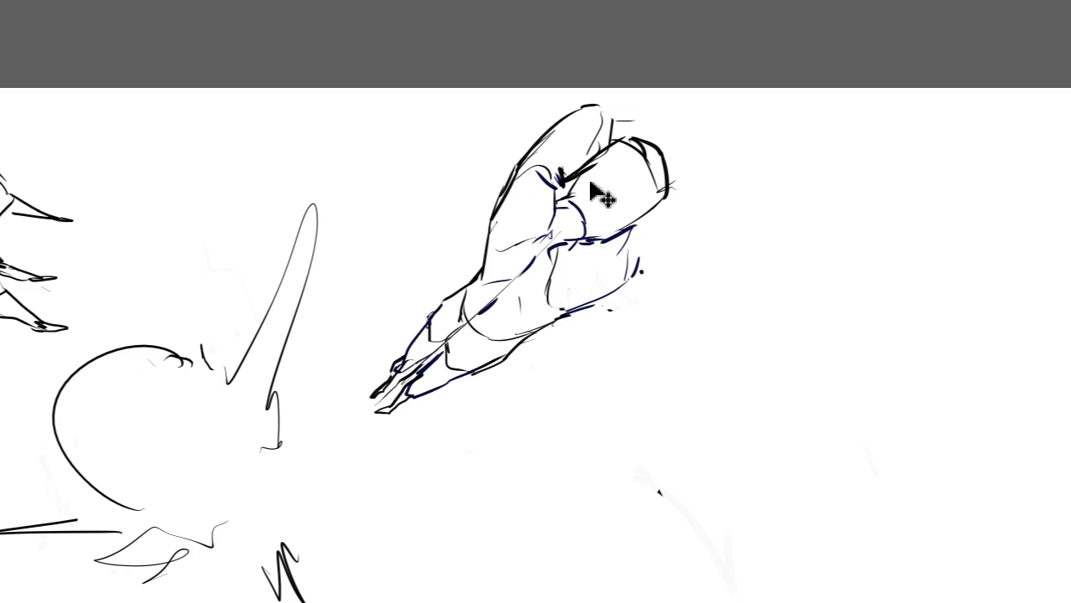
Step: Refine the head form with facet lines, a stronger lower corner and a firmer edge where it meets the small neck arc
mouse_move(642, 221)
left_mouse_down()
mouse_move(639, 230)
mouse_move(648, 214)
left_mouse_up()
key("ctrl+z")
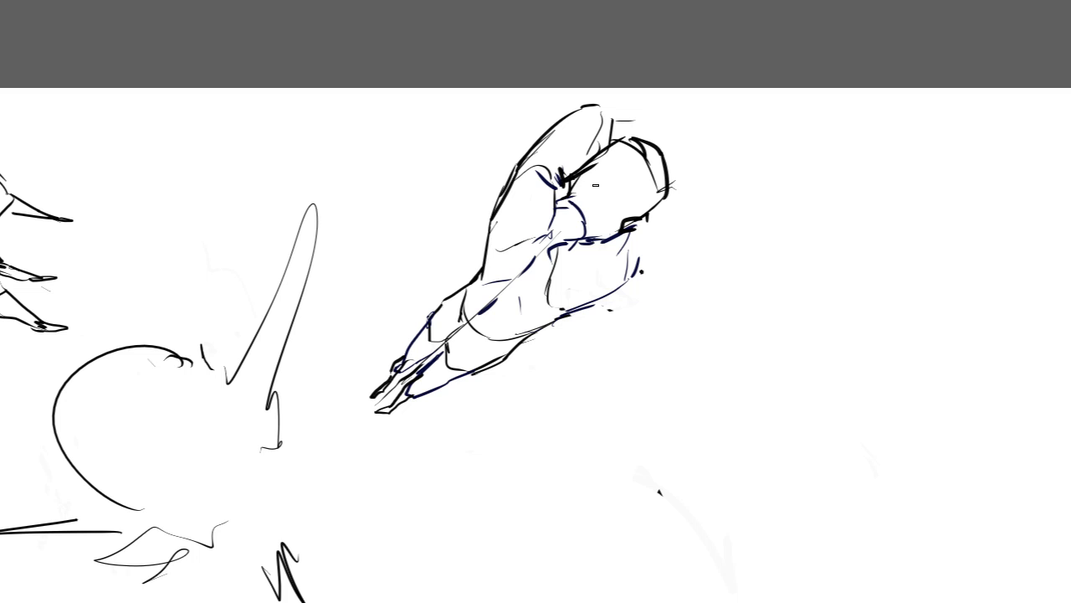
mouse_move(571, 196)
left_mouse_down()
mouse_move(591, 200)
mouse_move(591, 240)
left_mouse_up()
mouse_move(643, 143)
left_mouse_down()
mouse_move(662, 156)
mouse_move(621, 153)
mouse_move(580, 190)
left_mouse_up()
left_click_drag(627, 162, 587, 198)
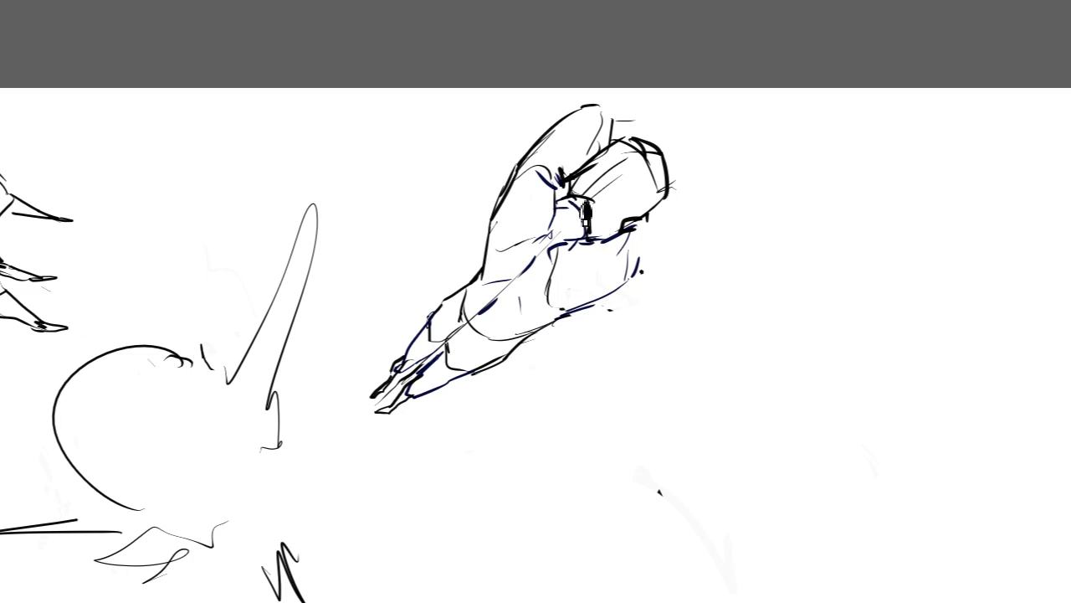
mouse_move(684, 198)
left_mouse_down()
mouse_move(664, 213)
mouse_move(660, 204)
left_mouse_up()
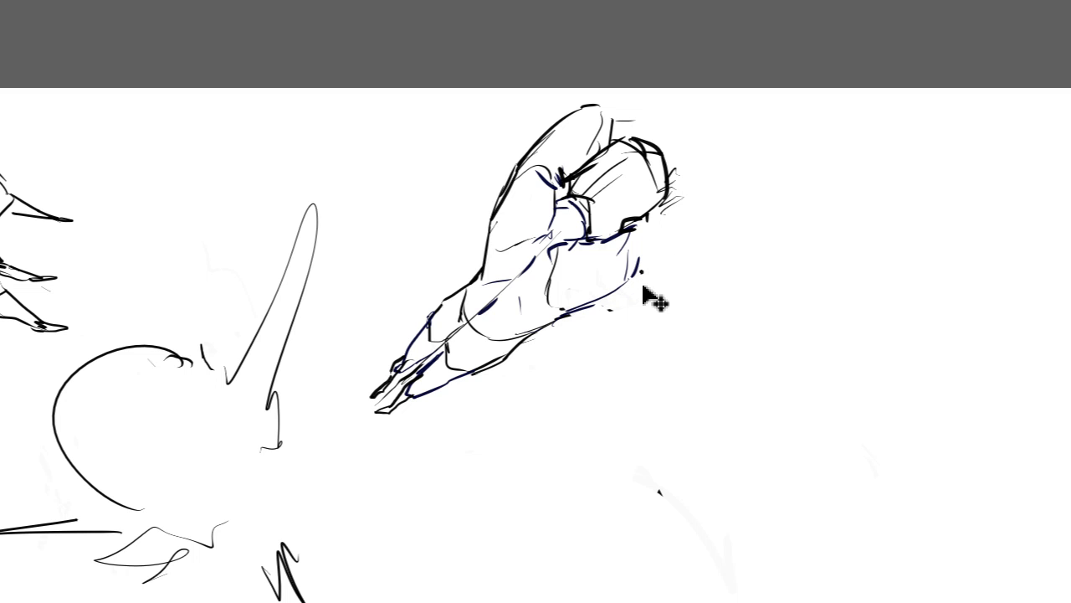
Step: Outline the upper arm on the head's far side and extend both forearms as long tapering lines to the canvas edge
mouse_move(613, 287)
left_mouse_down()
mouse_move(657, 272)
mouse_move(711, 191)
mouse_move(670, 177)
left_mouse_up()
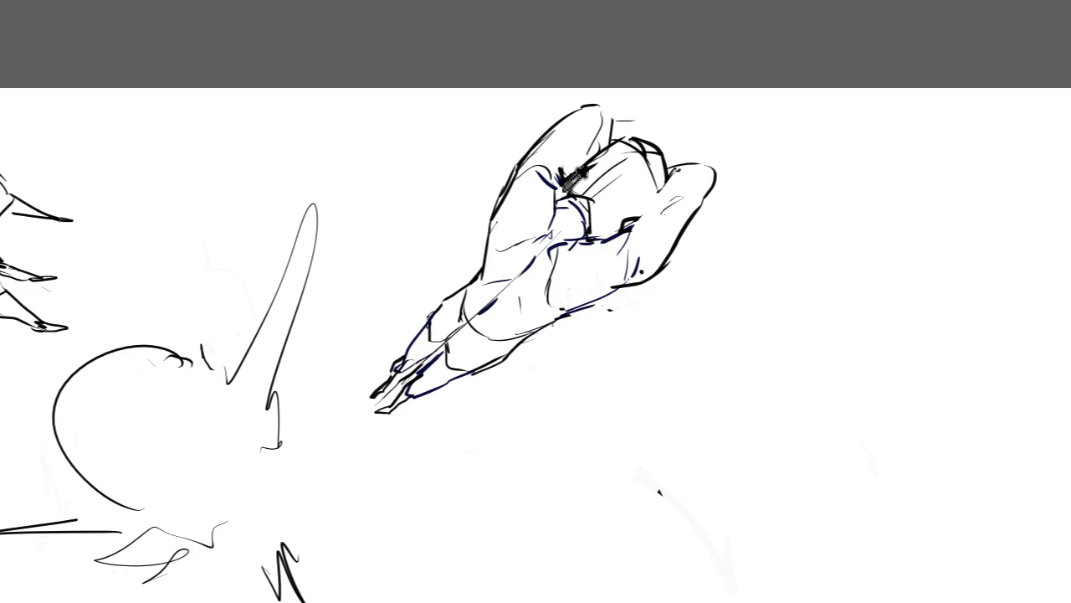
left_click_drag(676, 171, 628, 219)
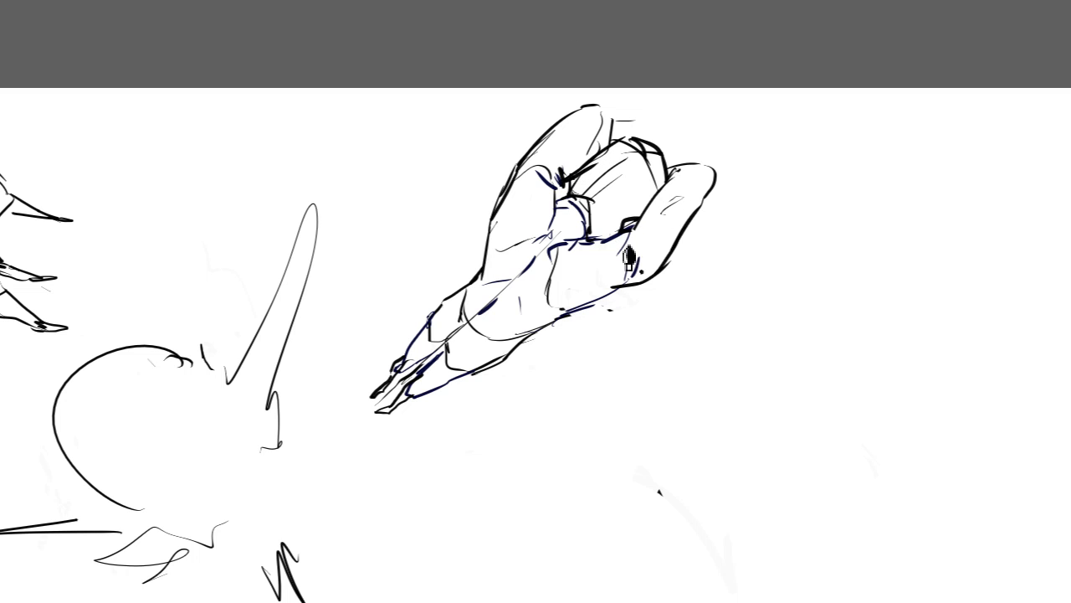
mouse_move(621, 108)
left_mouse_down()
mouse_move(592, 120)
mouse_move(620, 117)
mouse_move(623, 154)
mouse_move(666, 113)
mouse_move(661, 73)
left_mouse_up()
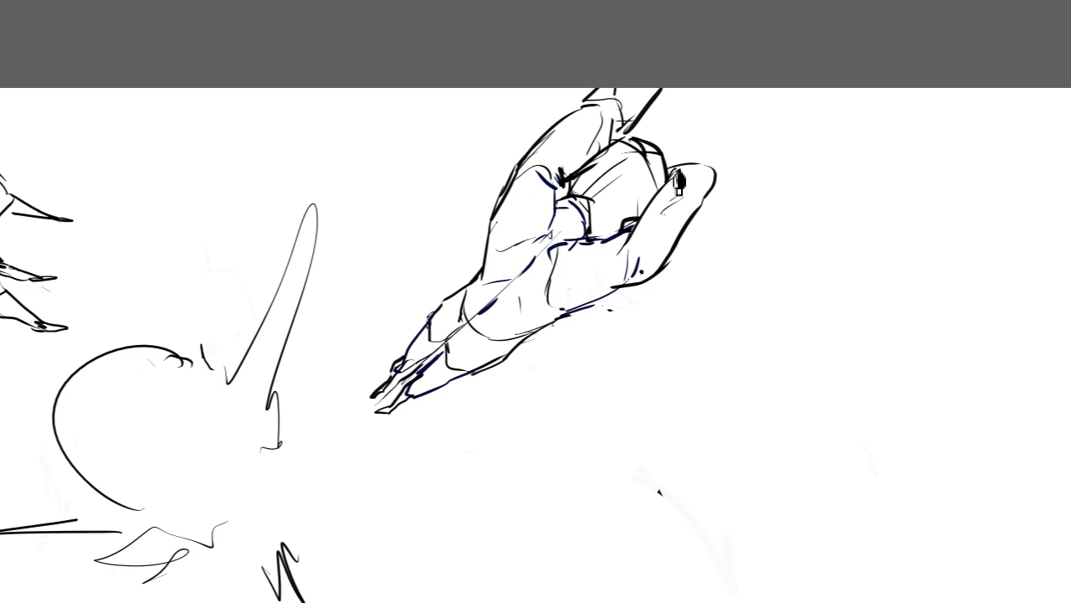
mouse_move(668, 166)
left_mouse_down()
mouse_move(691, 131)
mouse_move(730, 96)
mouse_move(779, 97)
mouse_move(697, 213)
left_mouse_up()
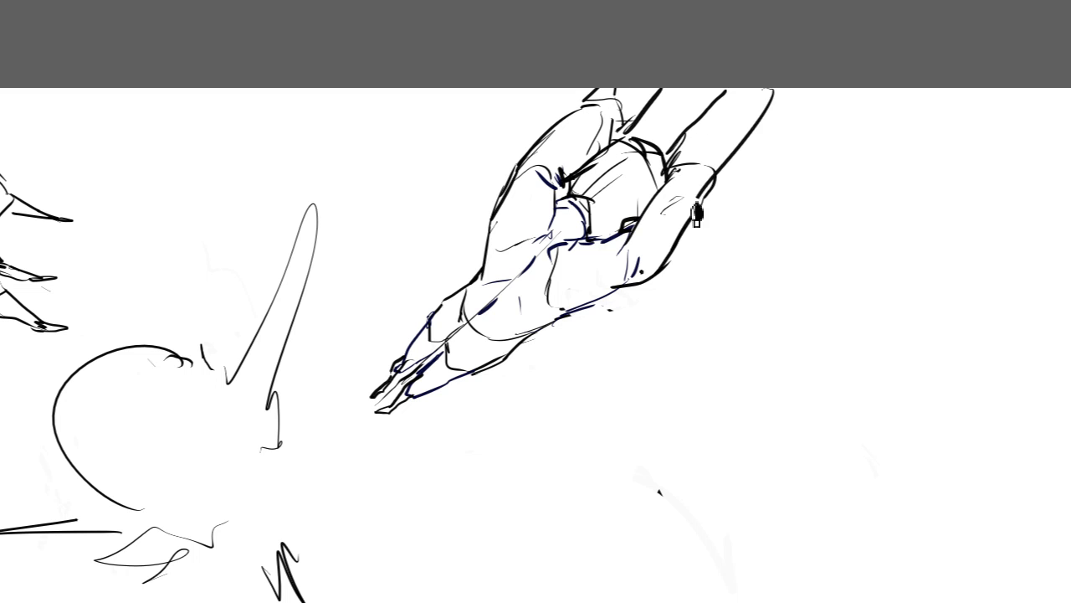
key("ctrl+z")
mouse_move(721, 155)
left_mouse_down()
mouse_move(708, 170)
mouse_move(727, 173)
left_mouse_up()
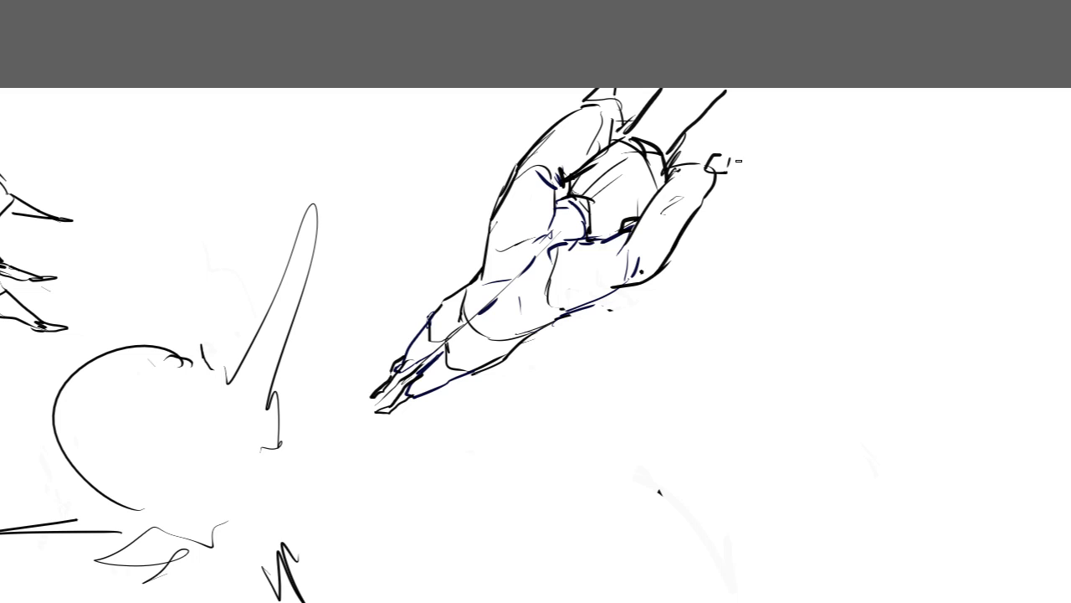
mouse_move(698, 210)
left_mouse_down()
mouse_move(756, 181)
mouse_move(801, 85)
left_mouse_up()
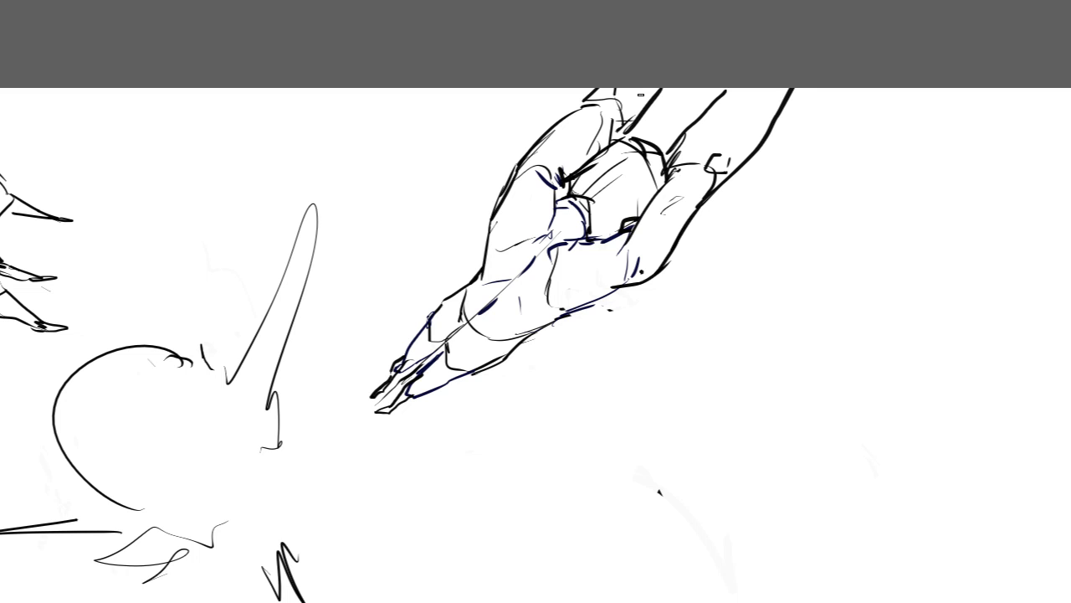
Step: Strengthen the inner elbow, add a crease inside the outer forearm, and clear the upper arm's outer edge
mouse_move(684, 133)
left_mouse_down()
mouse_move(666, 208)
mouse_move(666, 178)
left_mouse_up()
key("ctrl+z")
key("ctrl+z")
left_click_drag(738, 118, 717, 154)
mouse_move(743, 117)
left_mouse_down()
mouse_move(705, 176)
mouse_move(706, 191)
mouse_move(717, 186)
mouse_move(697, 199)
mouse_move(732, 192)
mouse_move(682, 252)
left_mouse_up()
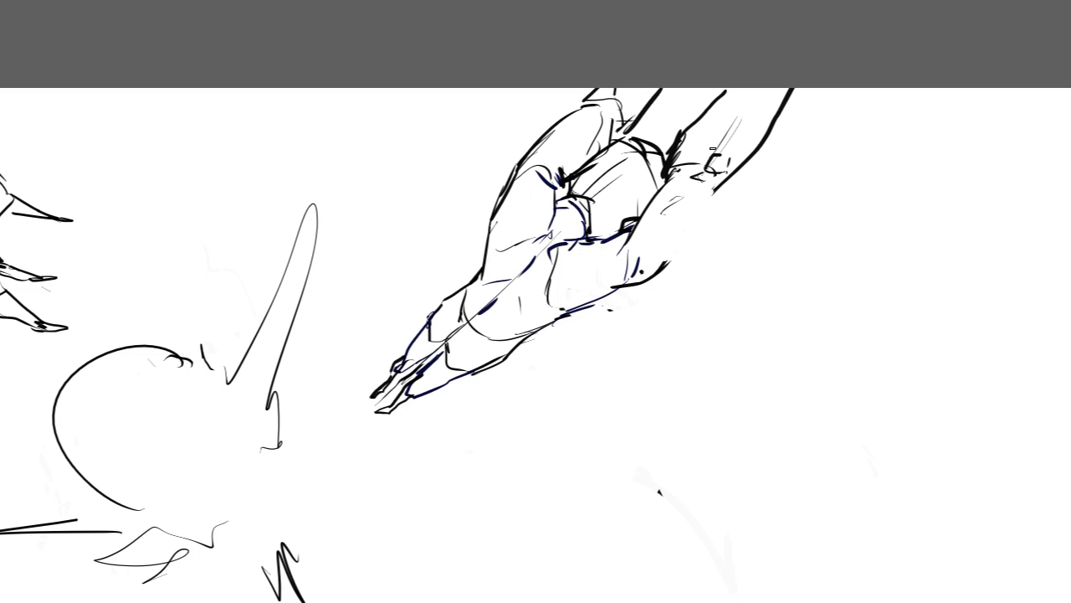
Step: Redraw the inner and outer edges of the outer upper arm between shoulder and elbow
left_click_drag(672, 170, 643, 219)
left_click_drag(674, 154, 636, 224)
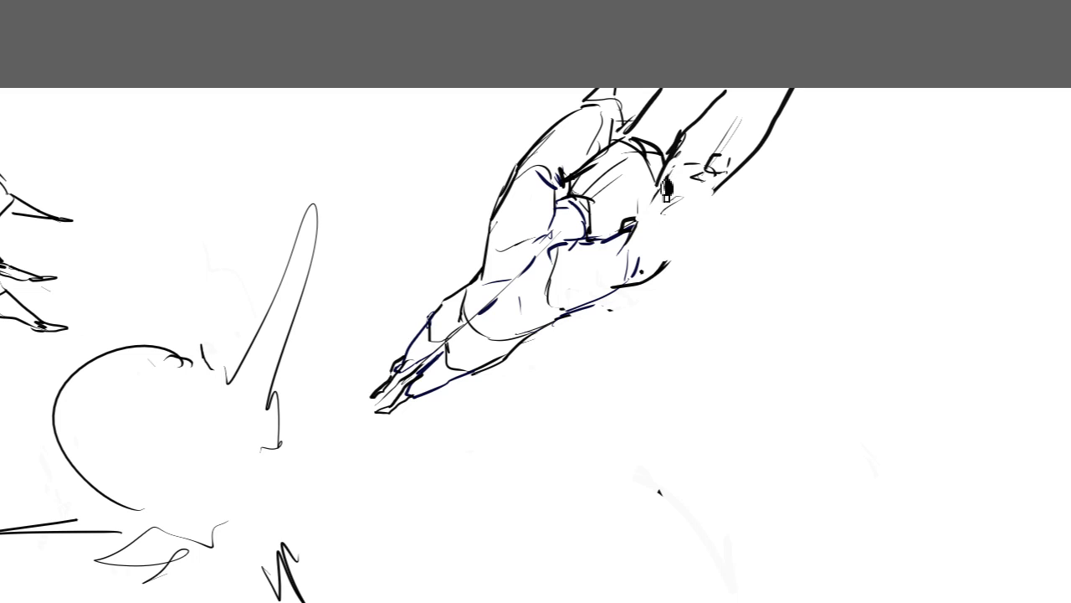
left_click_drag(672, 174, 644, 223)
mouse_move(725, 186)
left_mouse_down()
mouse_move(666, 264)
mouse_move(677, 263)
left_mouse_up()
key("ctrl+z")
key("ctrl+z")
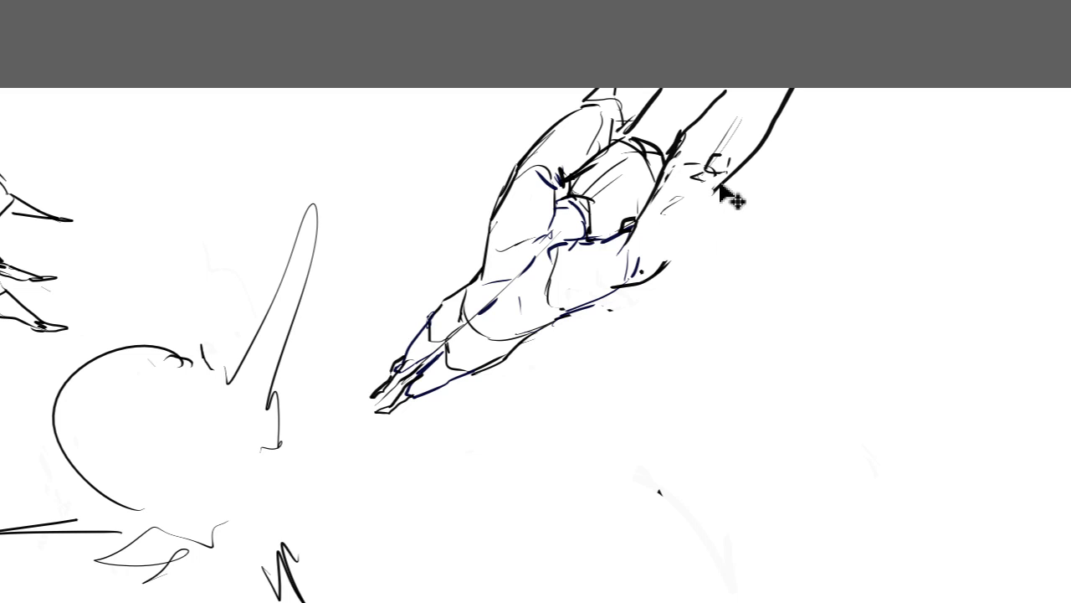
mouse_move(724, 179)
left_mouse_down()
mouse_move(698, 241)
mouse_move(667, 265)
left_mouse_up()
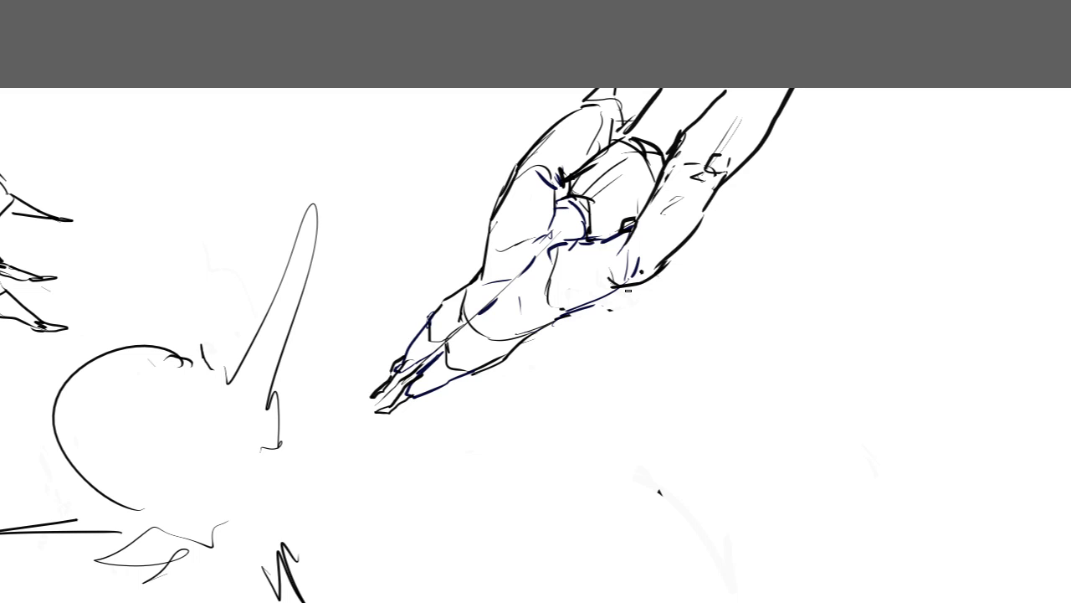
Step: Erase the whole diagonal figure study from the canvas
left_click_drag(521, 202, 570, 198)
mouse_move(437, 361)
left_mouse_down()
mouse_move(561, 123)
mouse_move(467, 414)
mouse_move(667, 159)
mouse_move(782, 100)
mouse_move(790, 152)
left_mouse_up()
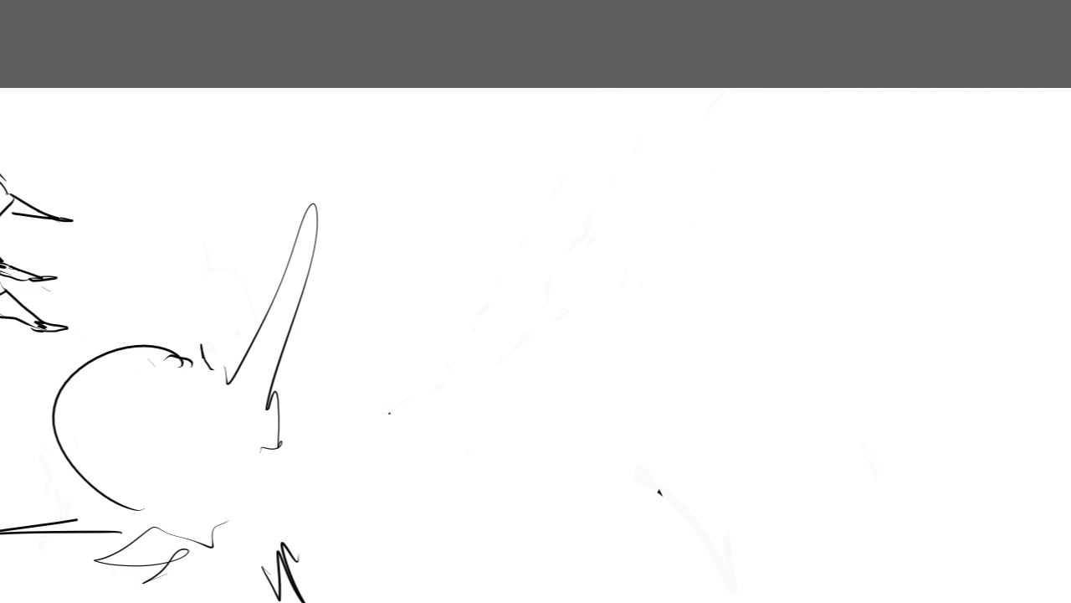
mouse_move(418, 418)
left_mouse_down()
mouse_move(415, 354)
mouse_move(877, 239)
mouse_move(802, 380)
mouse_move(817, 355)
mouse_move(920, 317)
left_mouse_up()
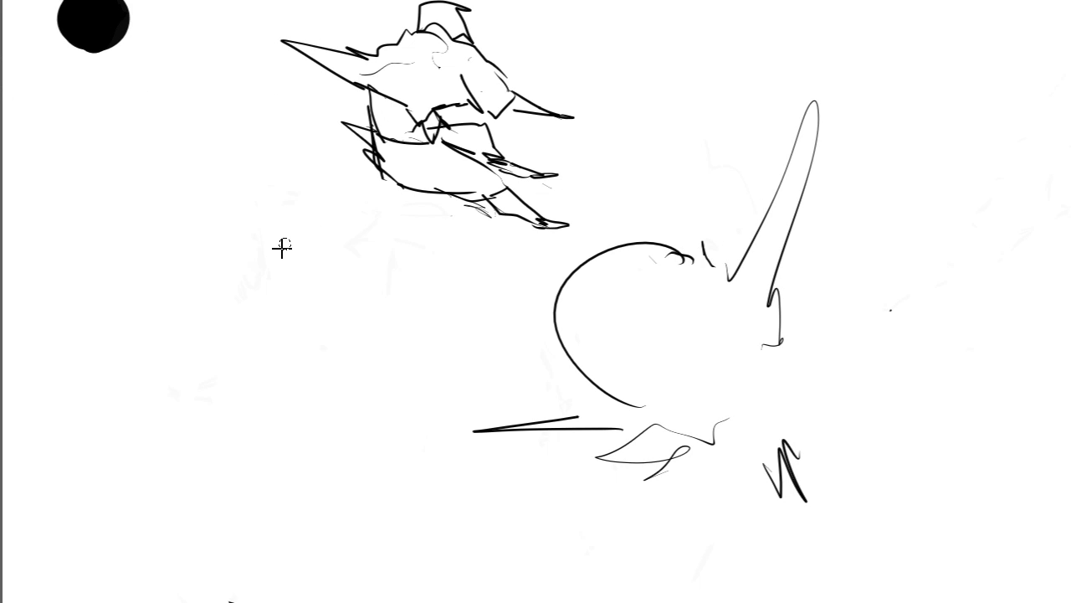
left_click_drag(536, 377, 536, 220)
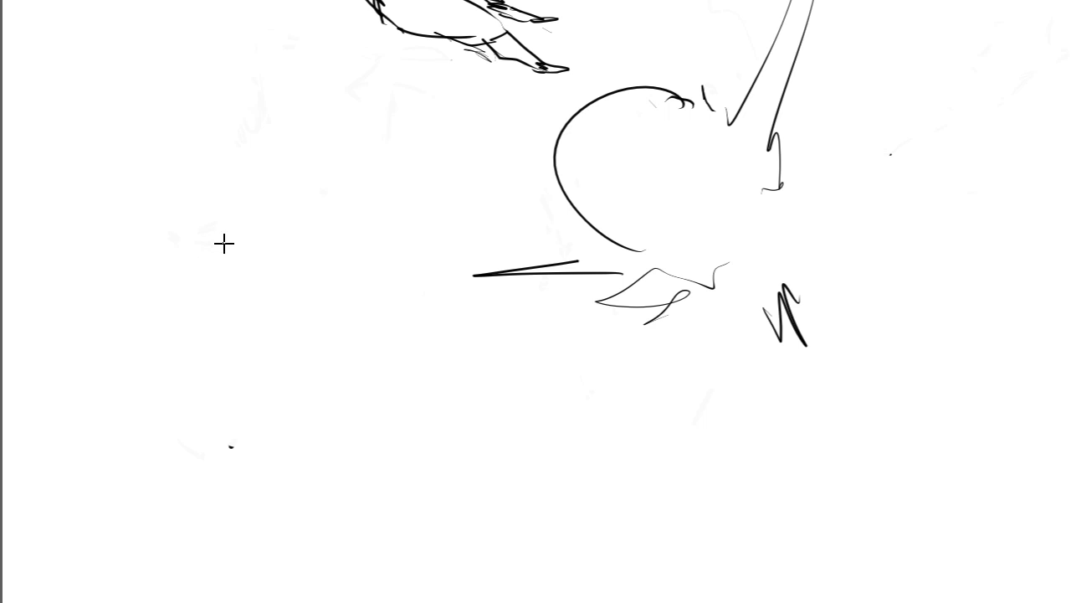
left_click_drag(214, 216, 229, 293)
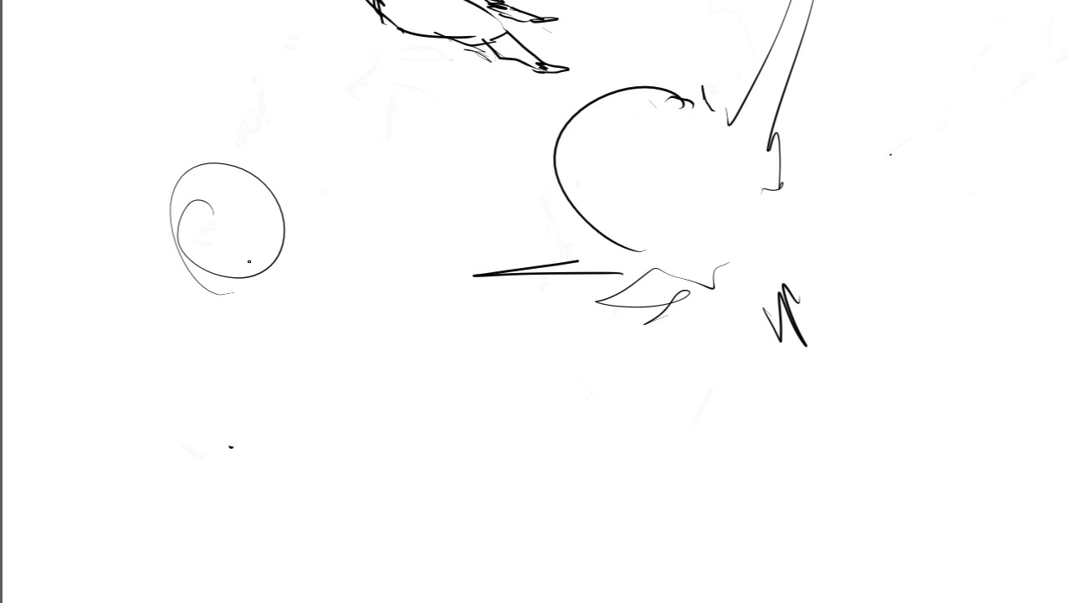
key("ctrl+z")
mouse_move(169, 250)
left_mouse_down()
mouse_move(298, 172)
mouse_move(303, 239)
left_mouse_up()
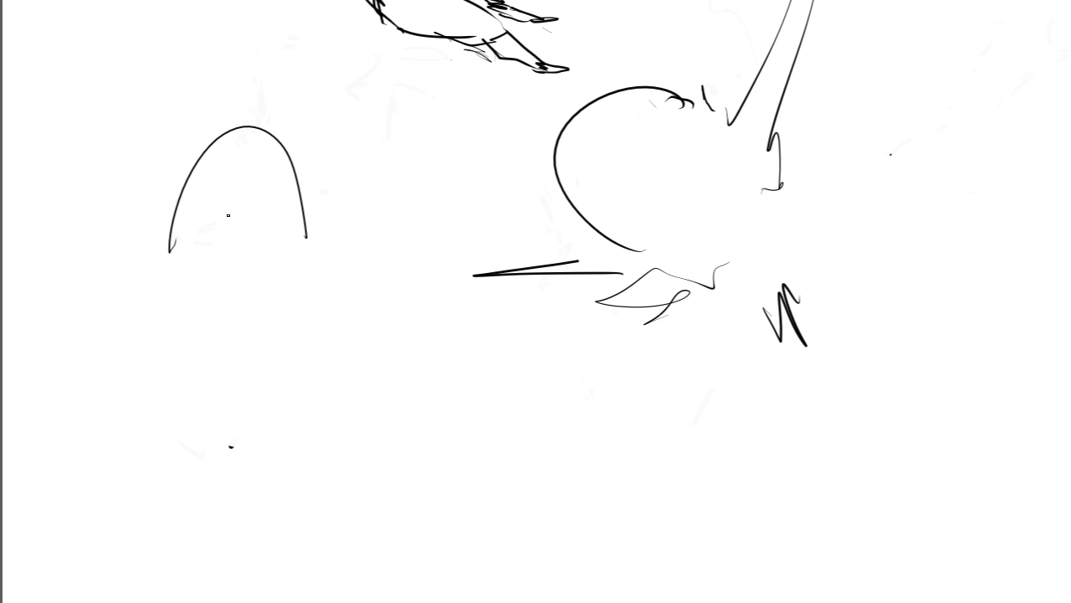
key("ctrl+z")
left_click_drag(241, 228, 276, 201)
key("ctrl+z")
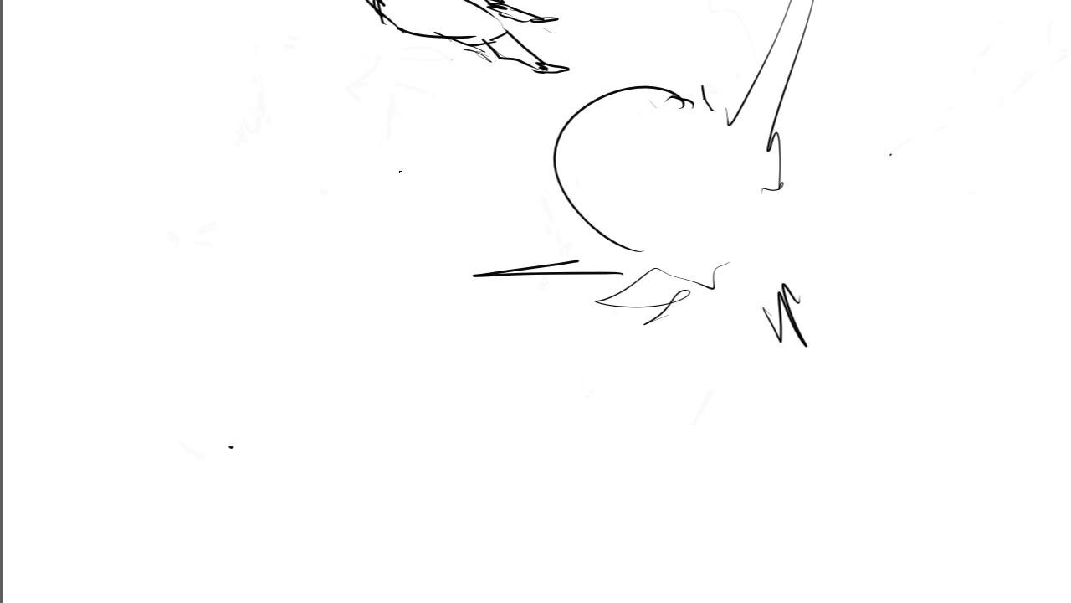
scroll(535, 301, "up", 12)
scroll(536, 301, "down", 3)
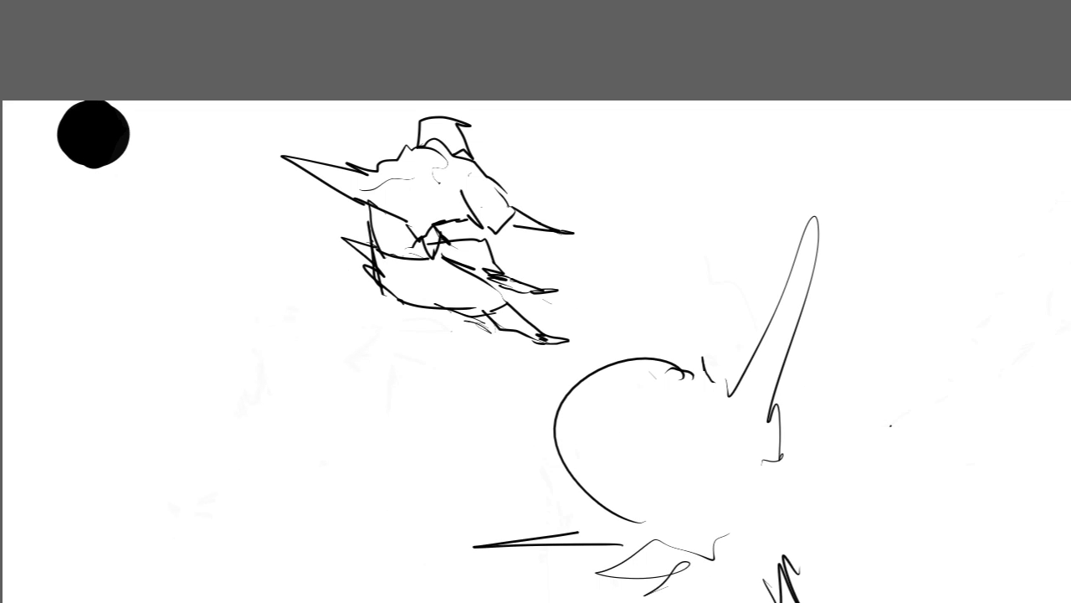
Step: Sketch a small pointed foot and bent leg beside the tall spike shape, building them into a wedge-shaped lower body with overlapping curves
mouse_move(778, 398)
left_mouse_down()
mouse_move(524, 323)
mouse_move(593, 329)
mouse_move(661, 303)
mouse_move(615, 328)
mouse_move(653, 316)
left_mouse_up()
key("ctrl+z")
key("ctrl+z")
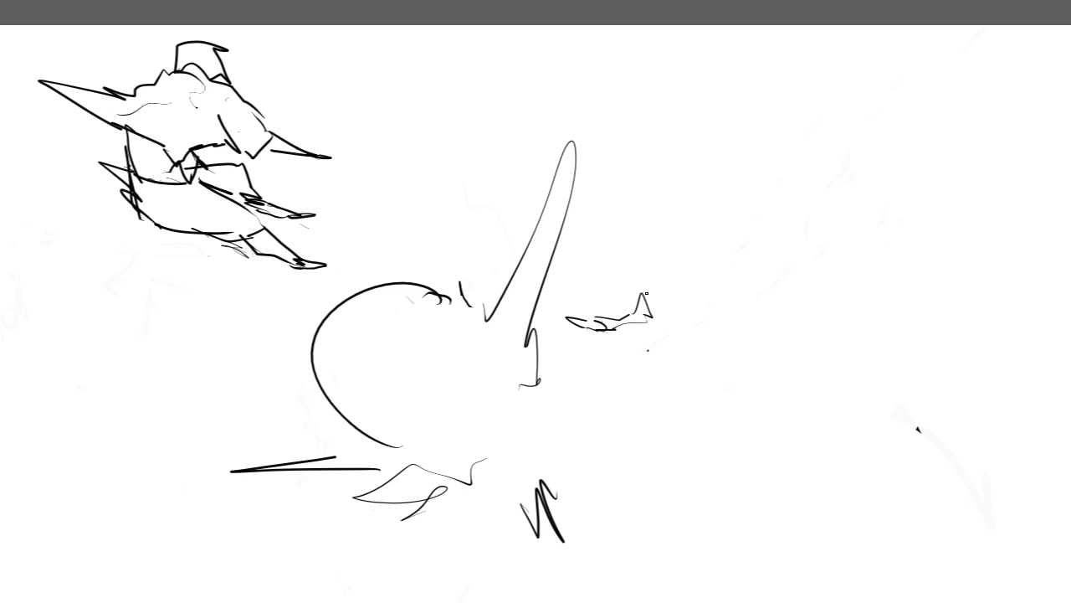
mouse_move(626, 312)
left_mouse_down()
mouse_move(656, 287)
mouse_move(739, 295)
mouse_move(701, 307)
mouse_move(717, 321)
mouse_move(698, 329)
mouse_move(636, 320)
left_mouse_up()
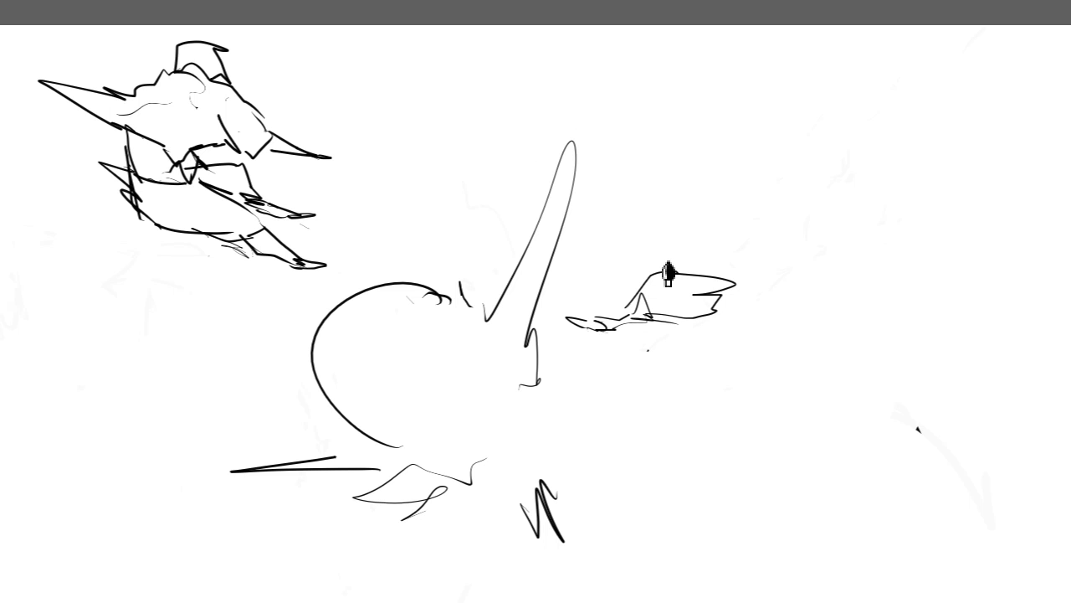
mouse_move(676, 260)
left_mouse_down()
mouse_move(703, 300)
mouse_move(684, 296)
mouse_move(710, 316)
left_mouse_up()
mouse_move(692, 281)
left_mouse_down()
mouse_move(719, 320)
mouse_move(709, 317)
mouse_move(715, 336)
mouse_move(717, 312)
left_mouse_up()
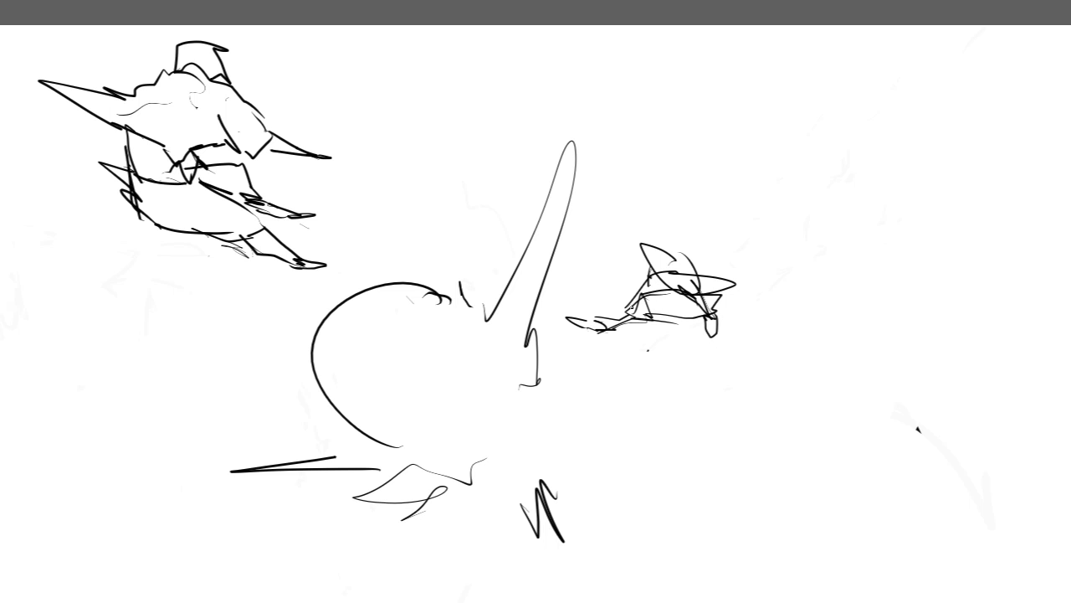
Step: Add jagged, curved torso contours above the lower body, rising to a small pointed tip
left_click_drag(589, 322, 613, 331)
mouse_move(705, 300)
left_mouse_down()
mouse_move(685, 257)
mouse_move(731, 285)
mouse_move(690, 265)
mouse_move(730, 265)
left_mouse_up()
mouse_move(670, 233)
left_mouse_down()
mouse_move(649, 218)
mouse_move(668, 234)
left_mouse_up()
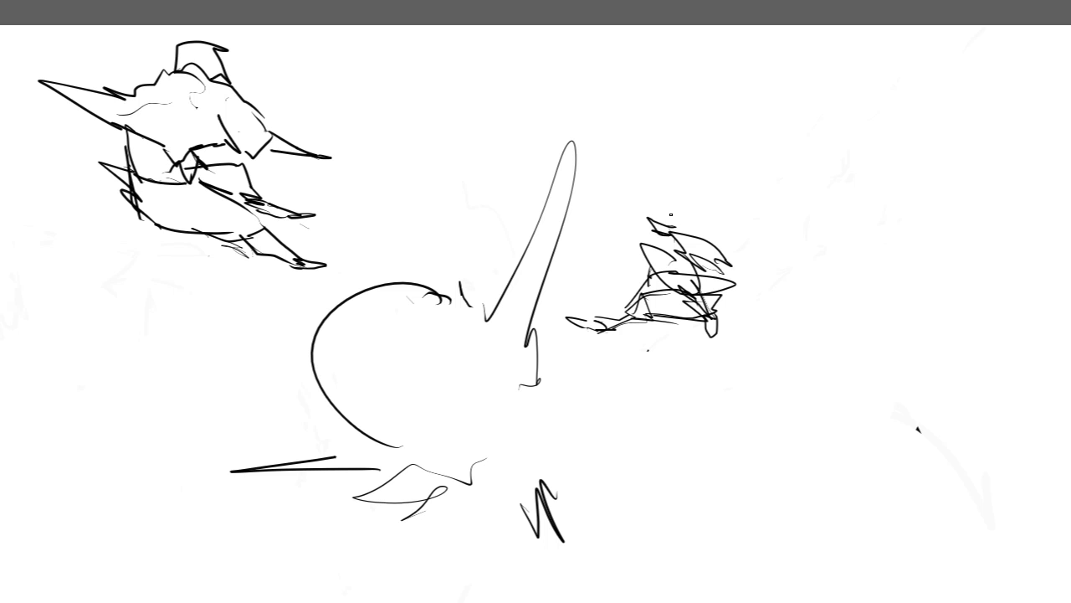
Step: Sketch a long pointed arm reaching from the small figure's torso toward the tall spike, and close the torso's back with a squared contour
left_click_drag(593, 277, 662, 269)
key("ctrl+z")
mouse_move(644, 261)
left_mouse_down()
mouse_move(599, 267)
mouse_move(643, 271)
mouse_move(636, 255)
mouse_move(601, 265)
mouse_move(628, 272)
left_mouse_up()
key("ctrl+z")
key("ctrl+z")
key("ctrl+z")
left_click_drag(641, 243, 656, 240)
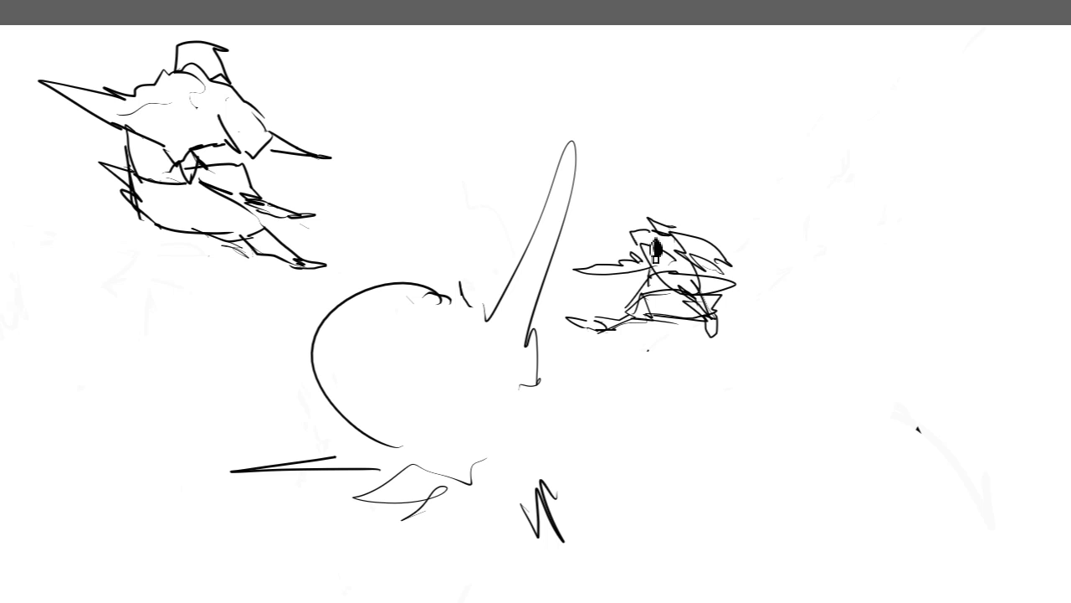
key("ctrl+z")
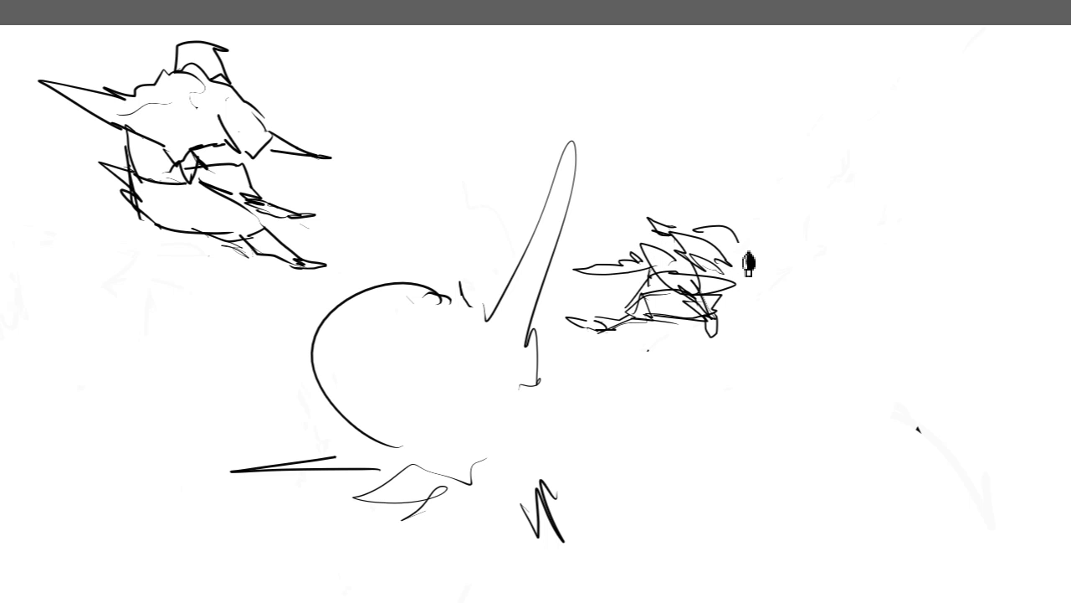
left_click_drag(715, 246, 727, 268)
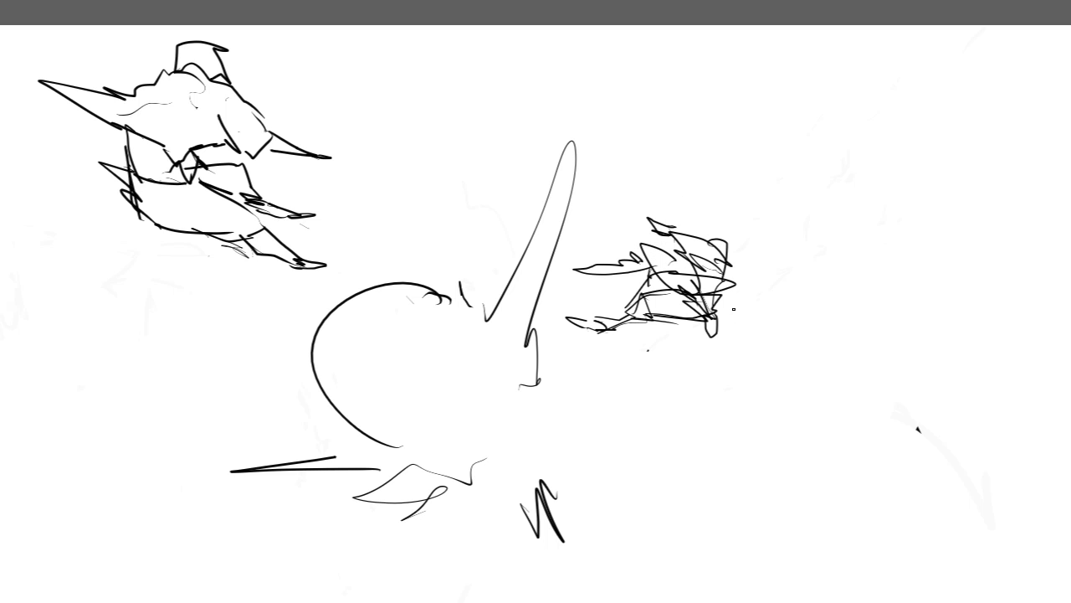
Step: Replace the small figure's lower leg with a longer, tapering pointed limb joined to the lower body
mouse_move(624, 350)
left_mouse_down()
mouse_move(616, 307)
mouse_move(640, 303)
mouse_move(541, 350)
left_mouse_up()
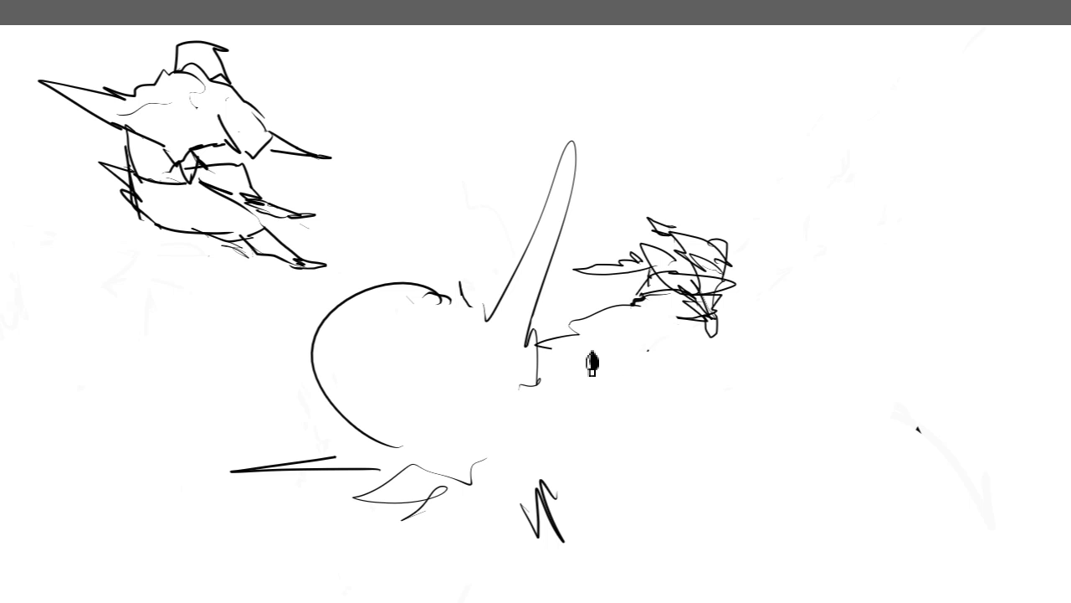
key("ctrl+z")
mouse_move(640, 305)
left_mouse_down()
mouse_move(557, 343)
mouse_move(699, 317)
left_mouse_up()
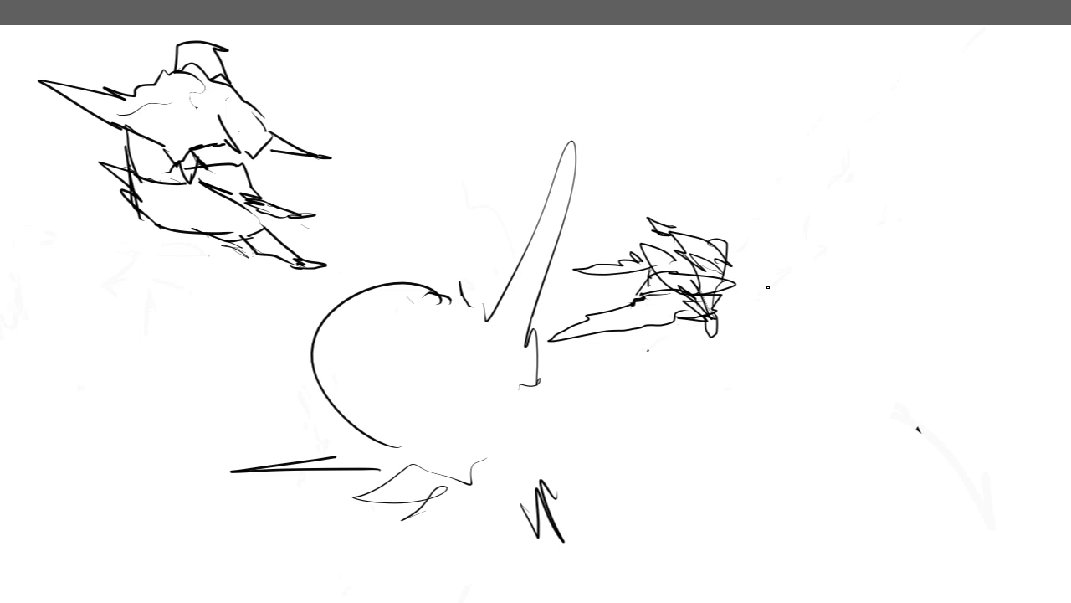
Step: Add a small curved head shape above the small figure's torso, joined to its upper pointed tip
mouse_move(284, 377)
left_mouse_down()
mouse_move(606, 129)
mouse_move(785, 375)
mouse_move(784, 401)
left_mouse_up()
mouse_move(450, 309)
left_mouse_down()
mouse_move(232, 320)
mouse_move(179, 311)
mouse_move(194, 308)
left_mouse_up()
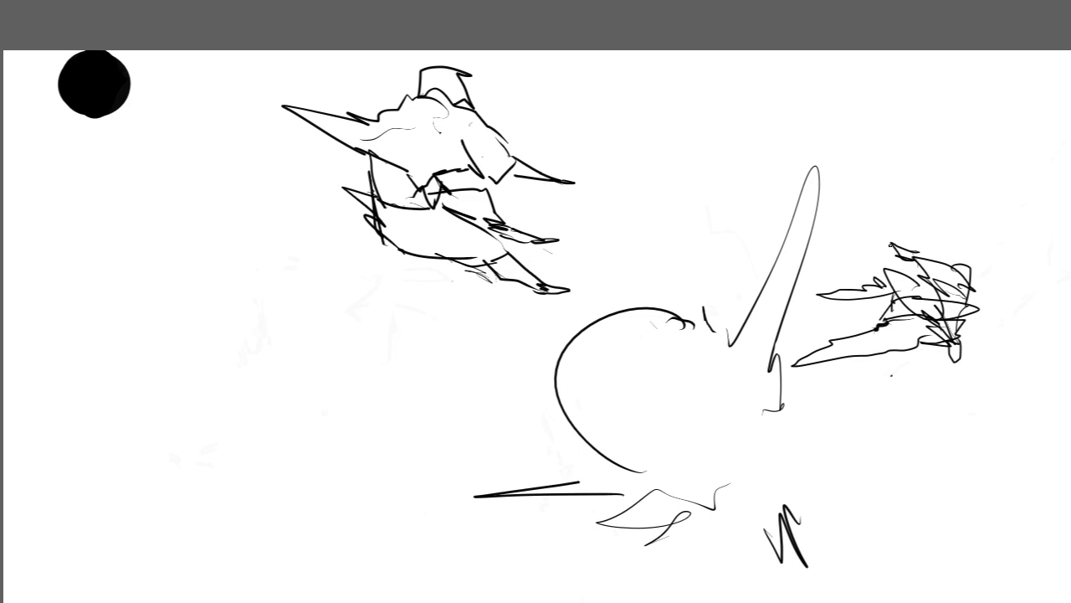
left_click_drag(891, 245, 929, 254)
key("ctrl+z")
left_click_drag(923, 257, 951, 252)
mouse_move(274, 353)
left_mouse_down()
mouse_move(304, 351)
mouse_move(243, 360)
left_mouse_up()
key("ctrl+z")
key("ctrl+z")
mouse_move(912, 252)
left_mouse_down()
mouse_move(941, 243)
mouse_move(914, 257)
left_mouse_up()
mouse_move(536, 335)
left_mouse_down()
mouse_move(510, 221)
mouse_move(560, 222)
mouse_move(574, 233)
left_mouse_up()
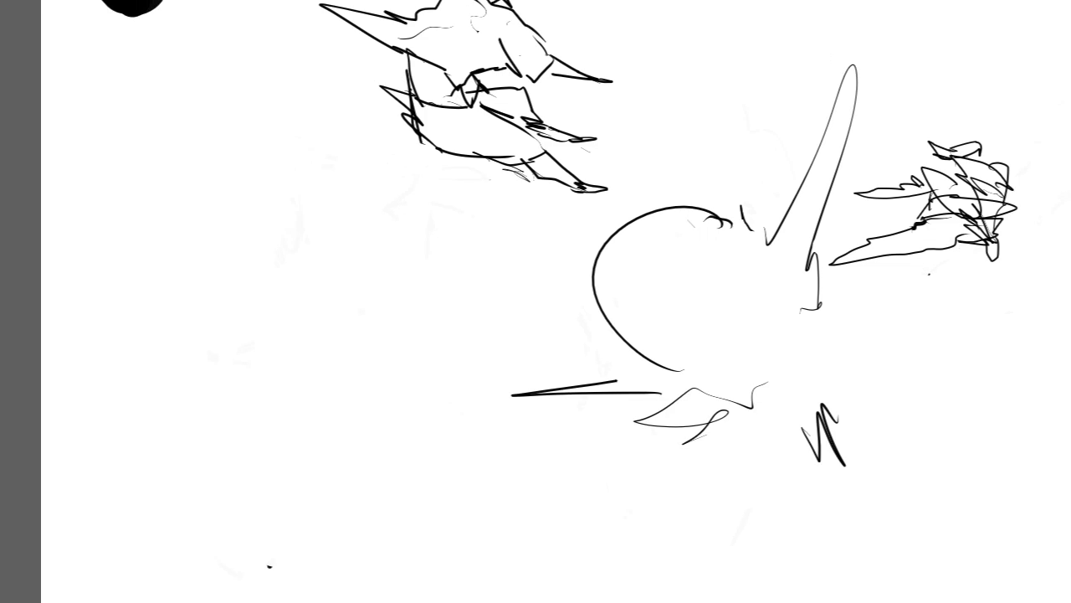
mouse_move(197, 256)
left_mouse_down()
mouse_move(286, 323)
mouse_move(227, 313)
left_mouse_up()
key("ctrl+z")
mouse_move(215, 235)
left_mouse_down()
mouse_move(291, 280)
mouse_move(217, 237)
left_mouse_up()
key("ctrl+z")
mouse_move(219, 311)
left_mouse_down()
mouse_move(241, 259)
mouse_move(328, 309)
mouse_move(296, 285)
mouse_move(206, 349)
mouse_move(206, 312)
mouse_move(283, 297)
mouse_move(295, 335)
mouse_move(321, 347)
mouse_move(334, 323)
left_mouse_up()
key("ctrl+z")
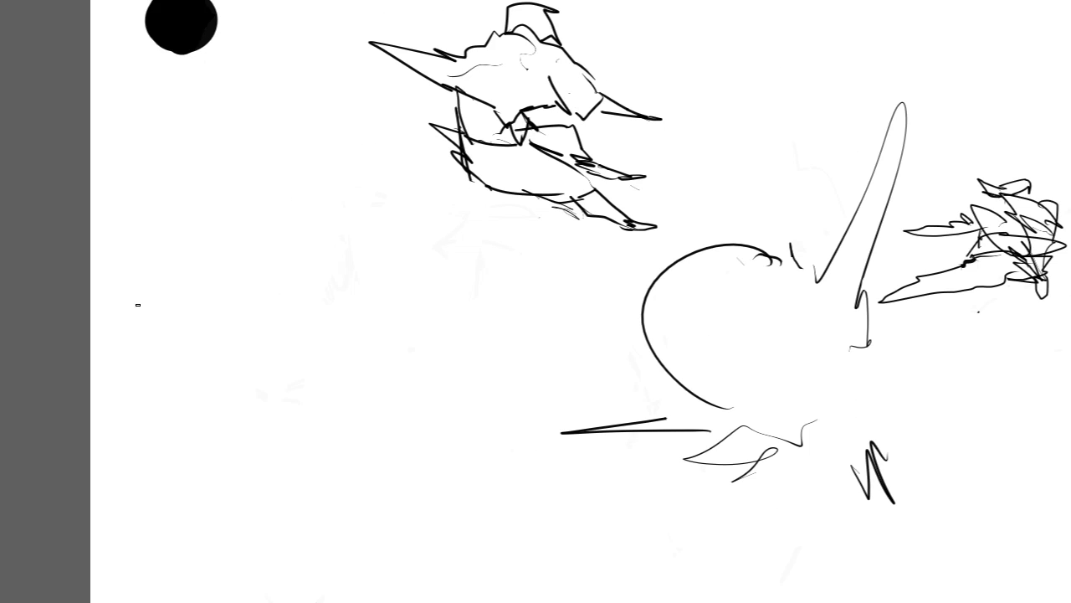
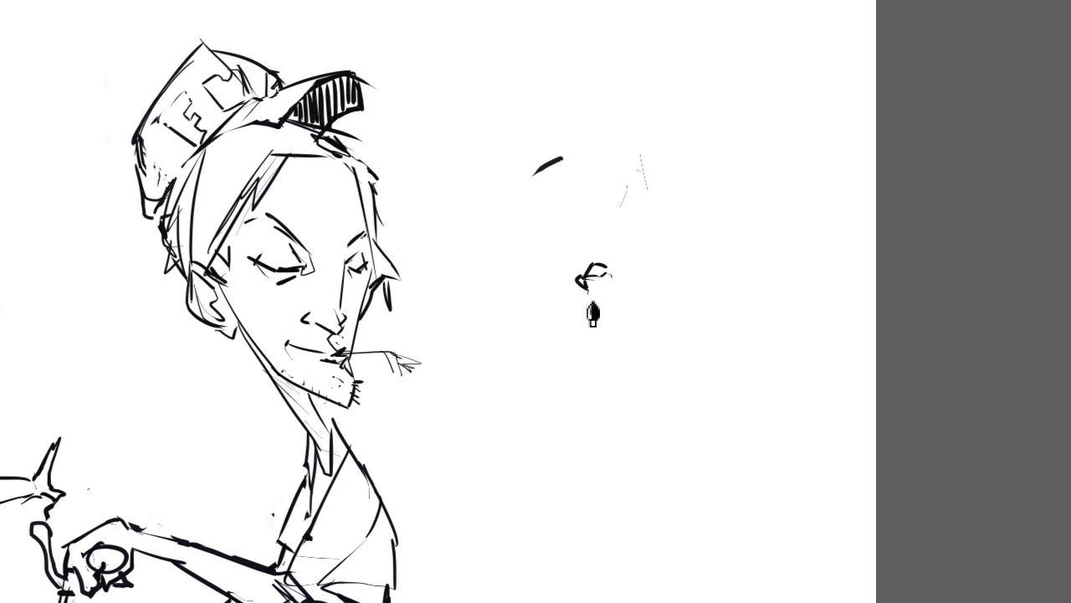
Step: Try to sketch a small rounded form with a pointed corner in the empty area beside the capped portrait
key("ctrl+z")
key("ctrl+z")
mouse_move(608, 278)
left_mouse_down()
mouse_move(650, 280)
mouse_move(639, 278)
mouse_move(663, 269)
mouse_move(678, 291)
mouse_move(669, 318)
mouse_move(644, 325)
mouse_move(669, 343)
mouse_move(634, 337)
left_mouse_up()
key("ctrl+z")
key("ctrl+z")
key("ctrl+z")
key("ctrl+z")
key("ctrl+z")
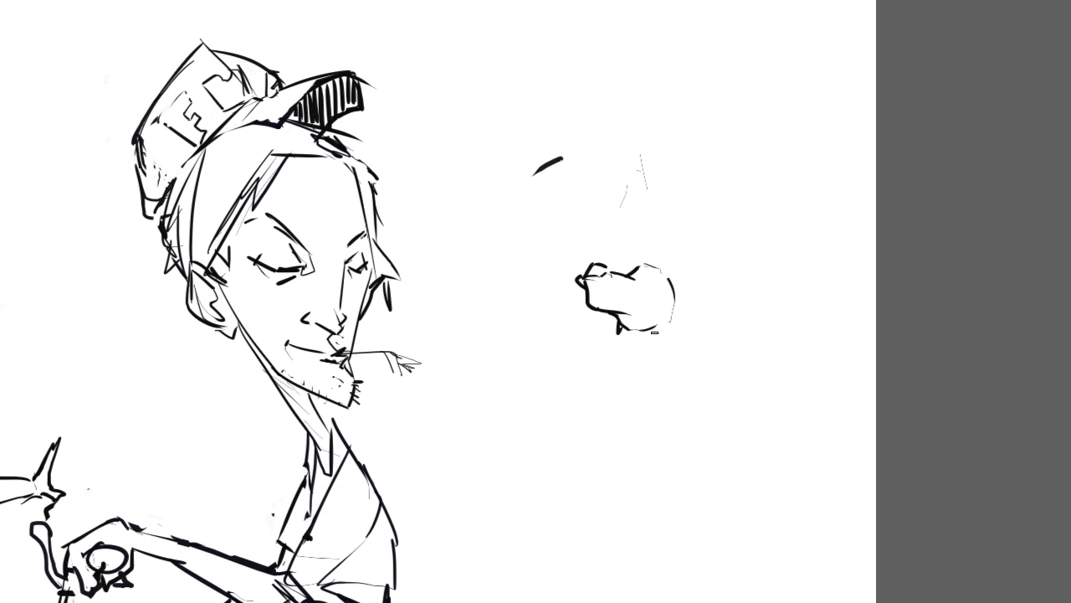
key("ctrl+z")
Step: Undo the rounded form's contours, leaving only its short upper curve
mouse_move(632, 275)
left_mouse_down()
mouse_move(665, 252)
mouse_move(646, 234)
mouse_move(661, 190)
left_mouse_up()
key("ctrl+z")
key("ctrl+z")
key("ctrl+z")
key("ctrl+z")
key("ctrl+z")
key("ctrl+z")
key("ctrl+z")
key("ctrl+z")
key("ctrl+z")
key("ctrl+z")
key("ctrl+z")
key("ctrl+z")
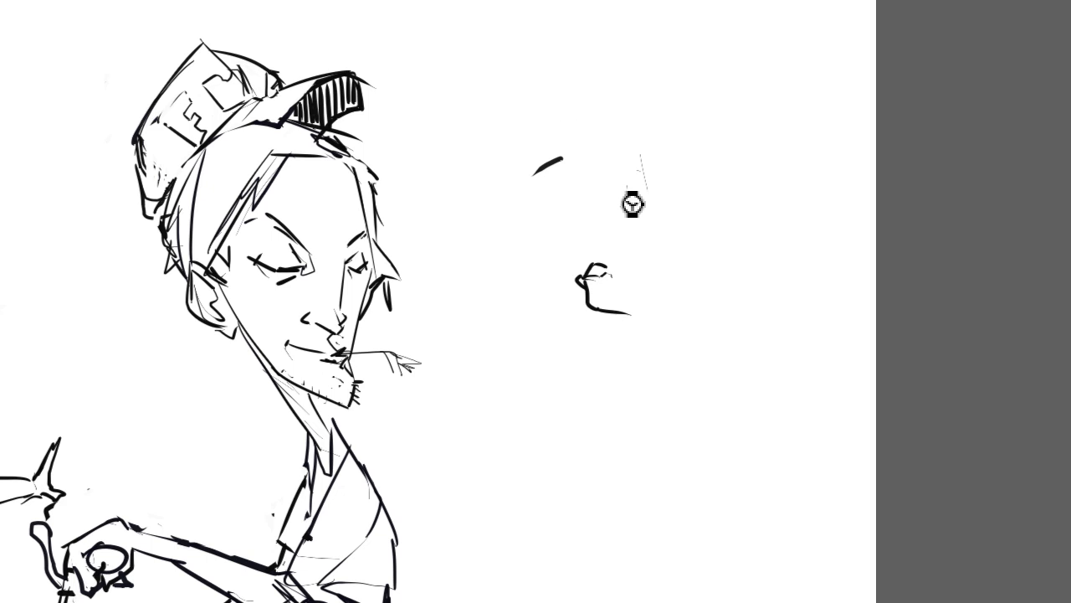
key("ctrl+z")
key("ctrl+z")
key("ctrl+z")
key("ctrl+z")
key("ctrl+z")
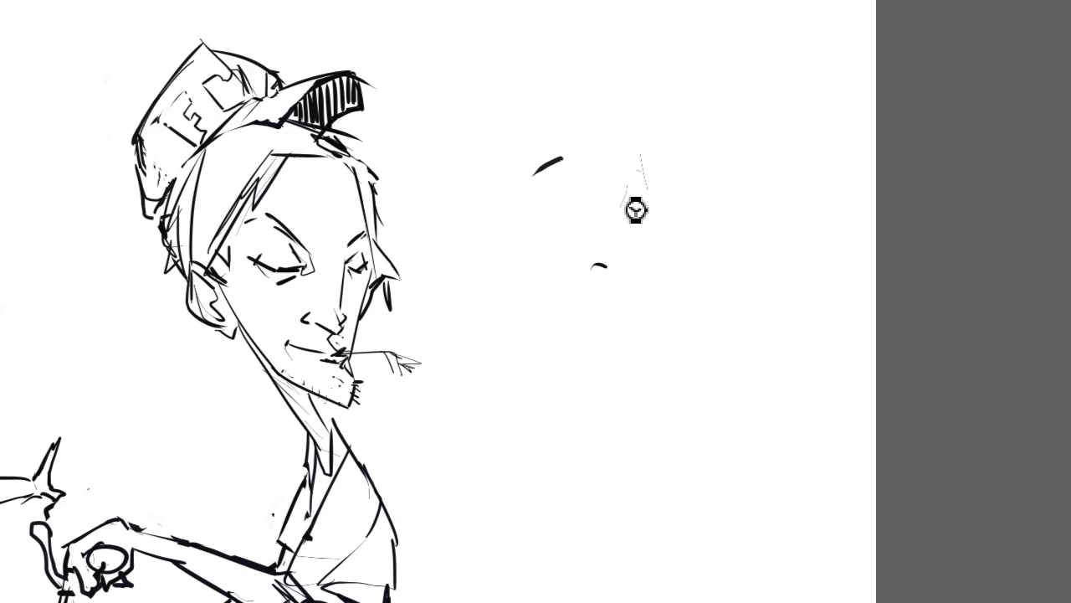
Step: Sketch a large rounded animal body with two long, thin front legs rising from it
mouse_move(634, 201)
left_mouse_down()
mouse_move(622, 264)
mouse_move(646, 285)
mouse_move(711, 214)
mouse_move(673, 180)
mouse_move(635, 213)
left_mouse_up()
left_click_drag(626, 255, 623, 132)
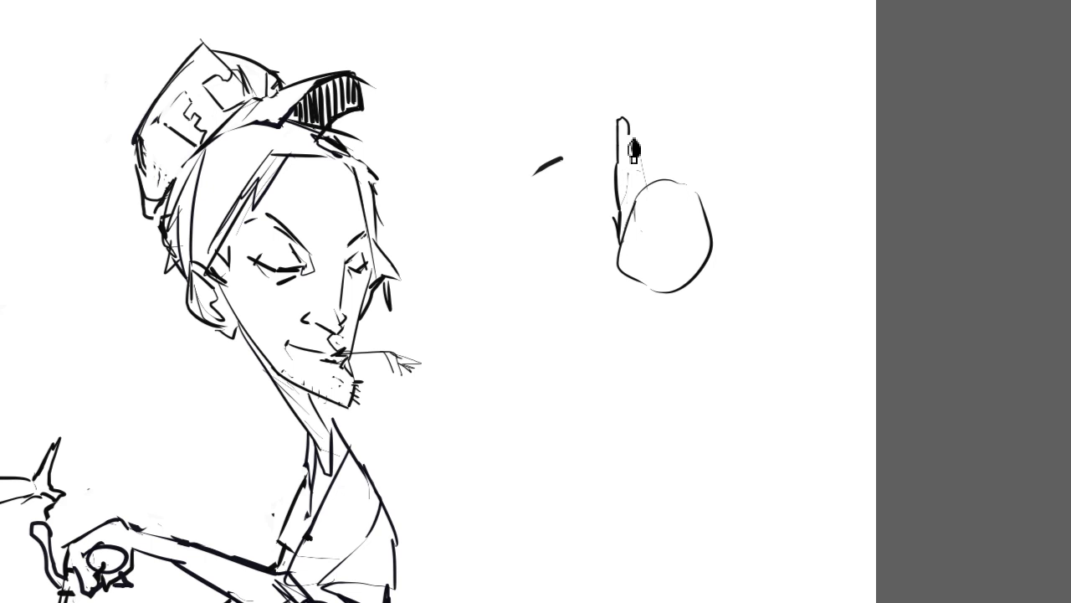
key("ctrl+z")
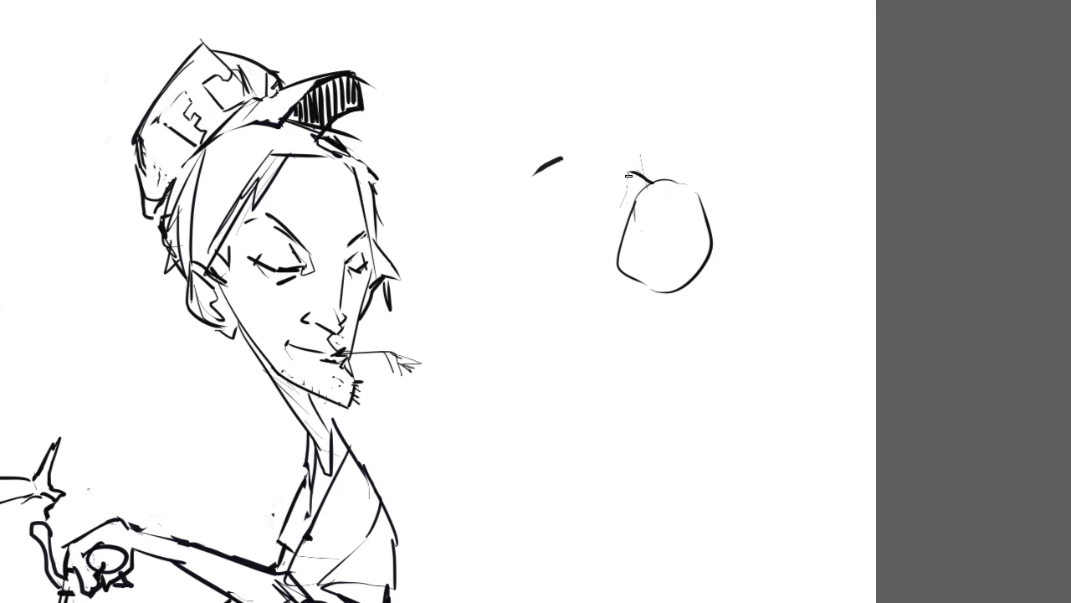
mouse_move(626, 159)
left_mouse_down()
mouse_move(613, 83)
mouse_move(622, 232)
left_mouse_up()
left_click_drag(683, 198, 681, 126)
Step: Add two tapering hind legs and curved hindquarters behind the rounded body, and close the outline of the second front leg
mouse_move(694, 76)
left_mouse_down()
mouse_move(715, 214)
mouse_move(741, 228)
mouse_move(745, 257)
left_mouse_up()
mouse_move(679, 293)
left_mouse_down()
mouse_move(731, 301)
mouse_move(757, 278)
left_mouse_up()
mouse_move(763, 263)
left_mouse_down()
mouse_move(741, 217)
mouse_move(752, 179)
mouse_move(771, 199)
mouse_move(763, 262)
left_mouse_up()
mouse_move(744, 175)
left_mouse_down()
mouse_move(755, 103)
mouse_move(761, 184)
mouse_move(715, 185)
mouse_move(708, 171)
left_mouse_up()
mouse_move(705, 171)
left_mouse_down()
mouse_move(713, 148)
mouse_move(727, 196)
left_mouse_up()
mouse_move(710, 152)
left_mouse_down()
mouse_move(721, 103)
mouse_move(722, 150)
left_mouse_up()
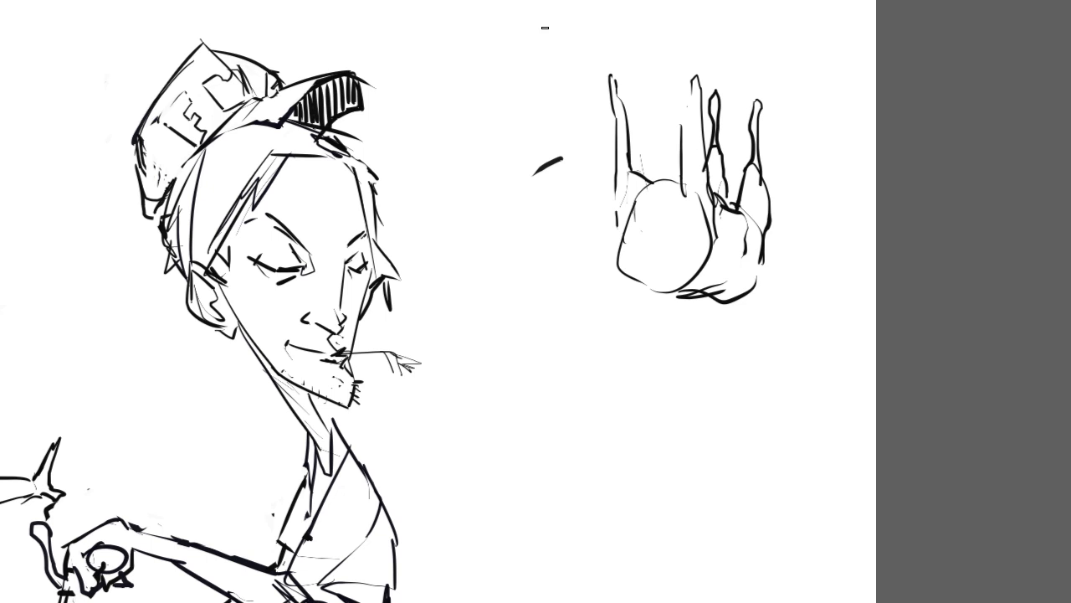
left_click_drag(694, 186, 699, 77)
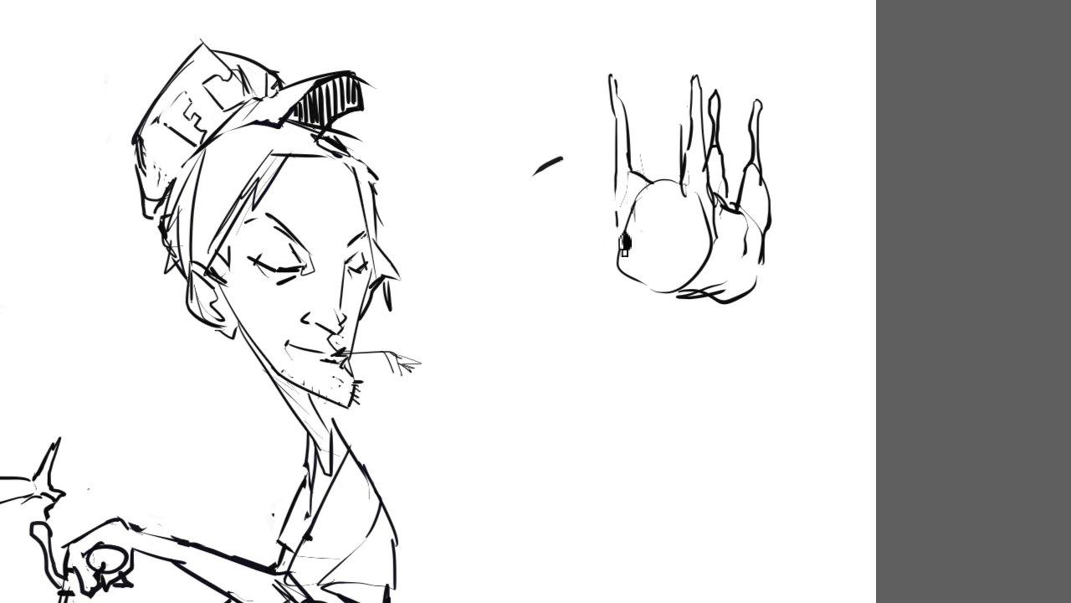
Step: Draw an oval chest contour inside the front of the body and sketch a blocky neck and head below it
mouse_move(683, 281)
left_mouse_down()
mouse_move(640, 289)
mouse_move(618, 241)
left_mouse_up()
mouse_move(615, 232)
left_mouse_down()
mouse_move(608, 277)
mouse_move(582, 266)
mouse_move(577, 276)
mouse_move(575, 297)
mouse_move(598, 328)
mouse_move(623, 337)
mouse_move(653, 300)
mouse_move(683, 301)
left_mouse_up()
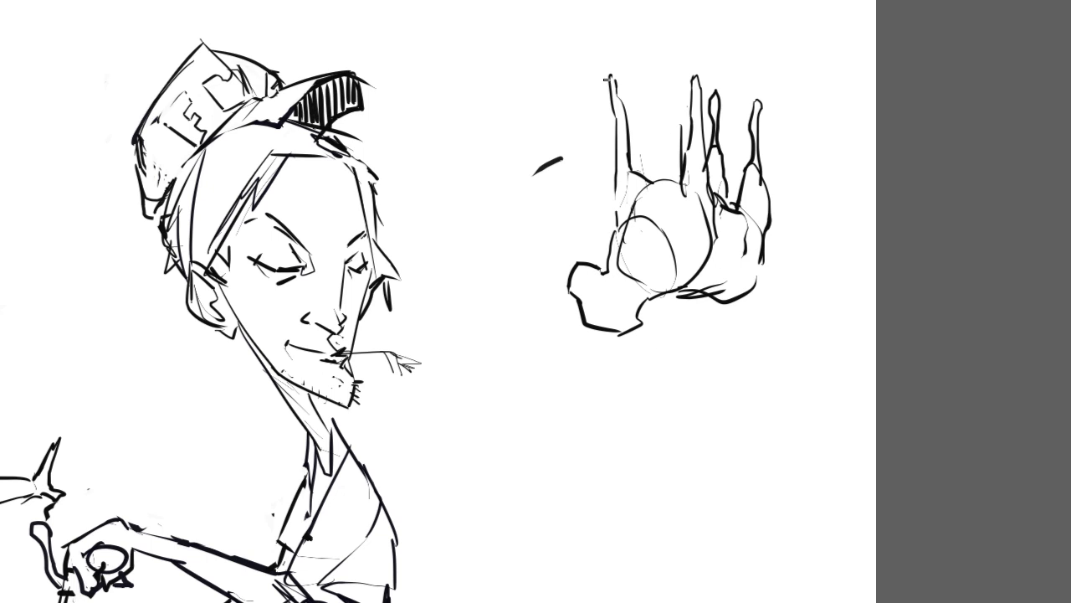
key("ctrl+z")
key("ctrl+z")
mouse_move(603, 270)
left_mouse_down()
mouse_move(587, 296)
mouse_move(615, 312)
mouse_move(595, 303)
mouse_move(642, 332)
mouse_move(674, 301)
left_mouse_up()
key("ctrl+z")
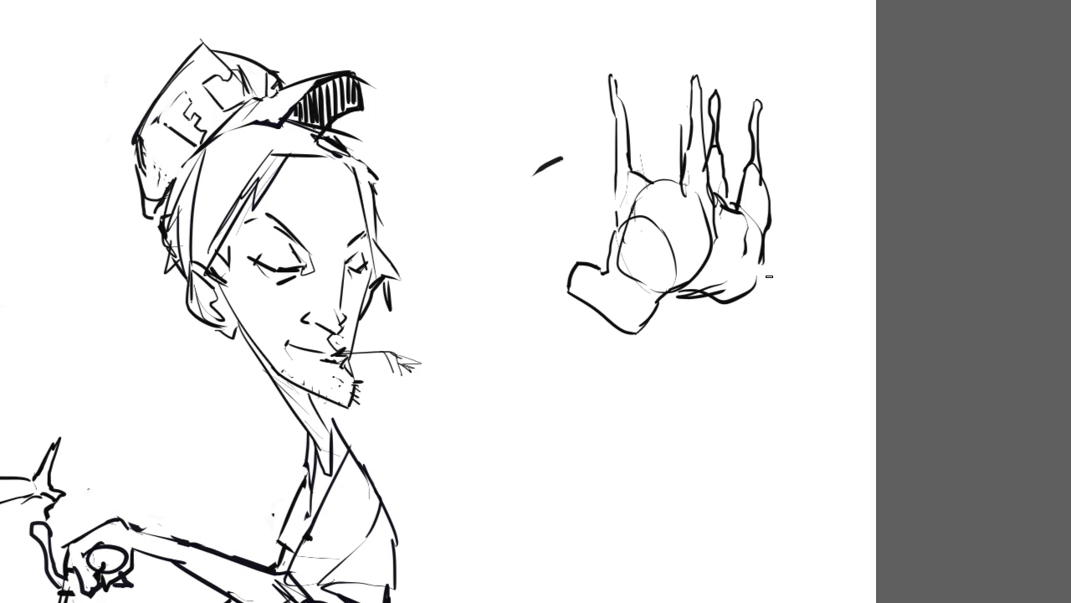
Step: Reinforce the contour of the animal's rump and try a jagged zigzag tail behind it
mouse_move(743, 300)
left_mouse_down()
mouse_move(759, 299)
mouse_move(779, 238)
left_mouse_up()
left_click_drag(769, 253, 795, 247)
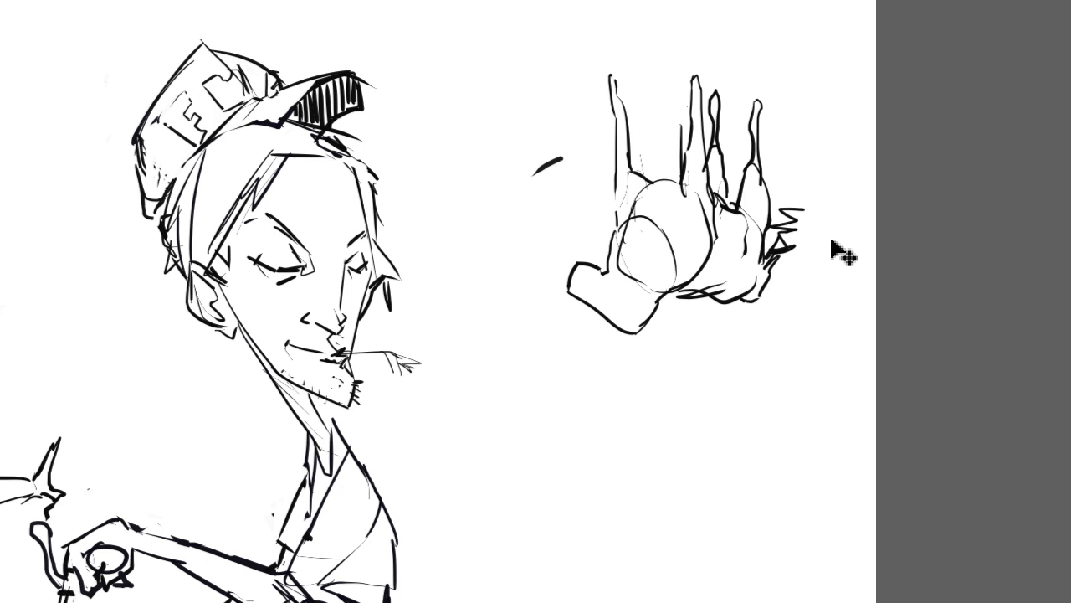
key("ctrl+z")
key("ctrl+z")
key("ctrl+z")
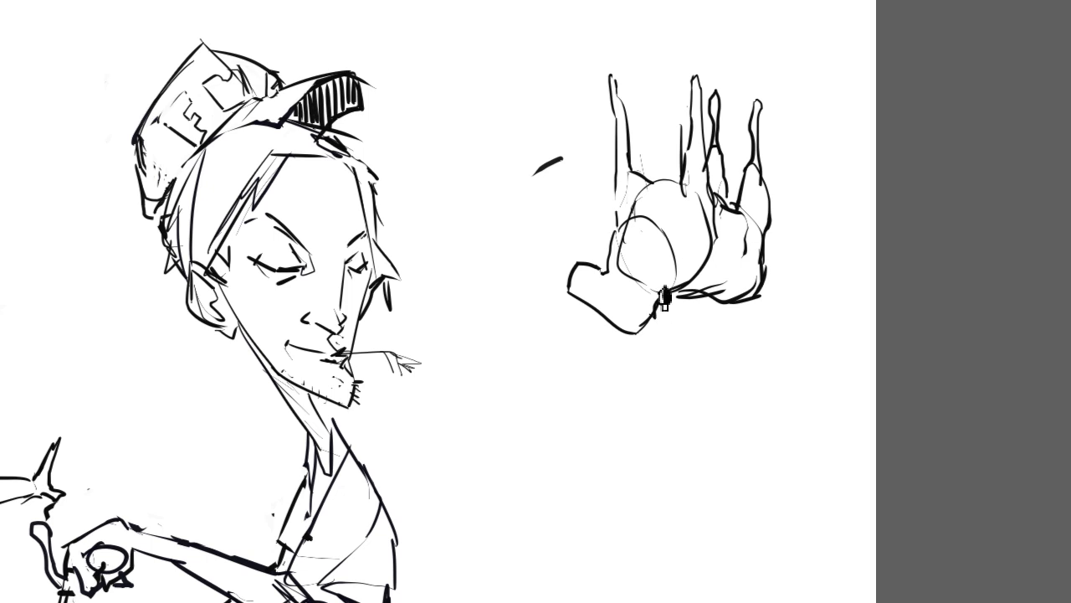
Step: Erase the blocky head and redraw a narrower neck with a squared muzzle pointing downward
key("ctrl+z")
mouse_move(556, 263)
left_mouse_down()
mouse_move(596, 279)
mouse_move(601, 262)
mouse_move(576, 260)
mouse_move(568, 280)
mouse_move(635, 334)
mouse_move(697, 299)
mouse_move(729, 304)
left_mouse_up()
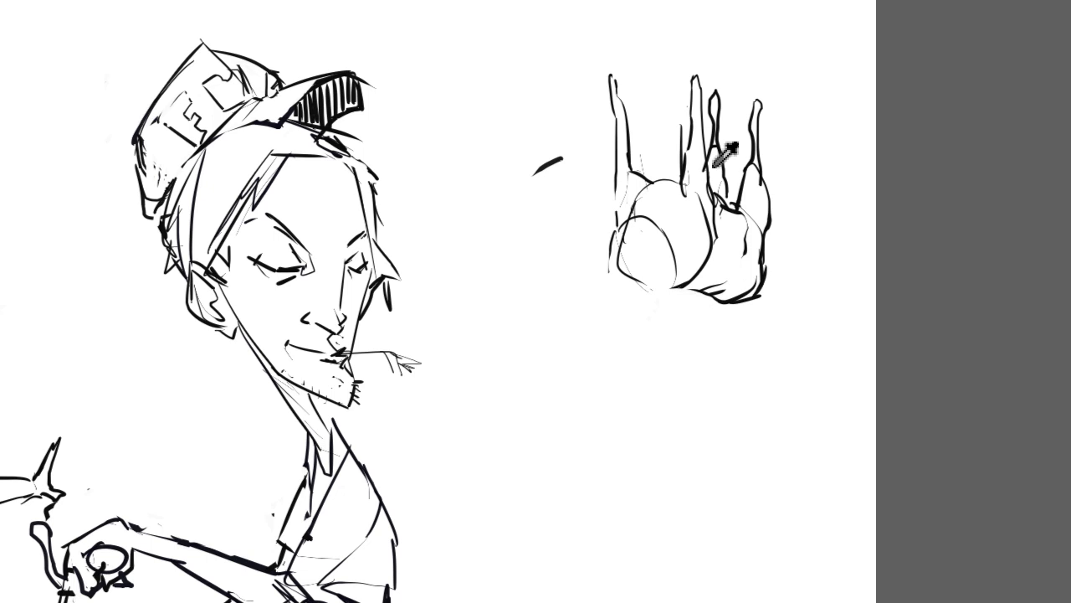
key("e")
left_click_drag(616, 234, 612, 305)
mouse_move(606, 266)
left_mouse_down()
mouse_move(606, 322)
mouse_move(567, 327)
mouse_move(564, 339)
mouse_move(636, 357)
mouse_move(679, 305)
left_mouse_up()
key("ctrl+z")
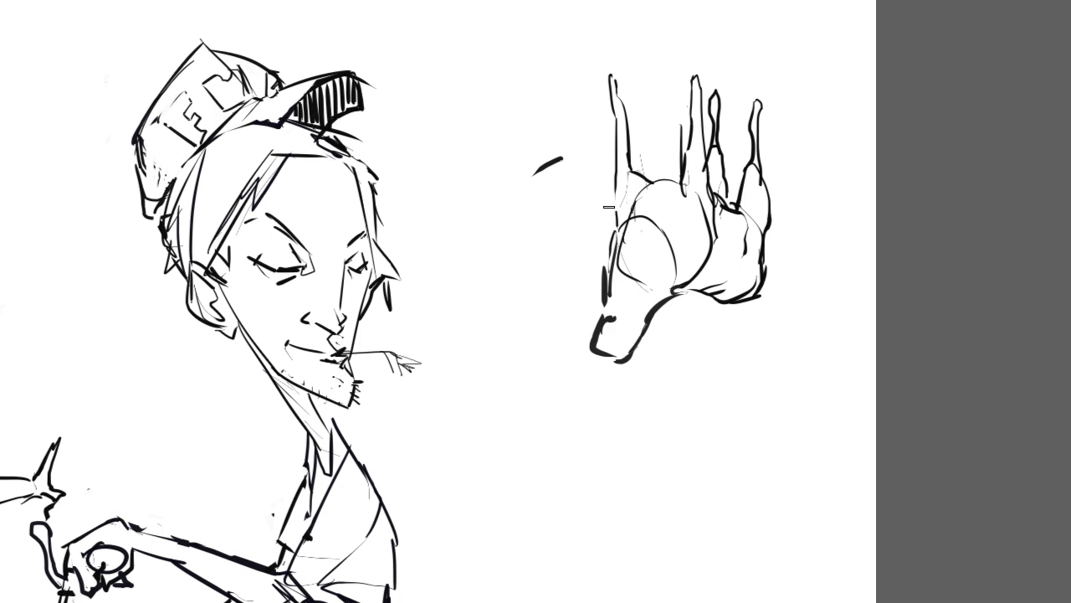
Step: Close the animal's head with a thick, sloping contour running from the neck to the muzzle
mouse_move(592, 315)
left_mouse_down()
mouse_move(600, 345)
mouse_move(599, 334)
mouse_move(615, 341)
mouse_move(601, 307)
left_mouse_up()
key("ctrl+z")
key("ctrl+z")
key("ctrl+z")
mouse_move(604, 291)
left_mouse_down()
mouse_move(595, 294)
mouse_move(596, 345)
mouse_move(622, 312)
mouse_move(640, 335)
left_mouse_up()
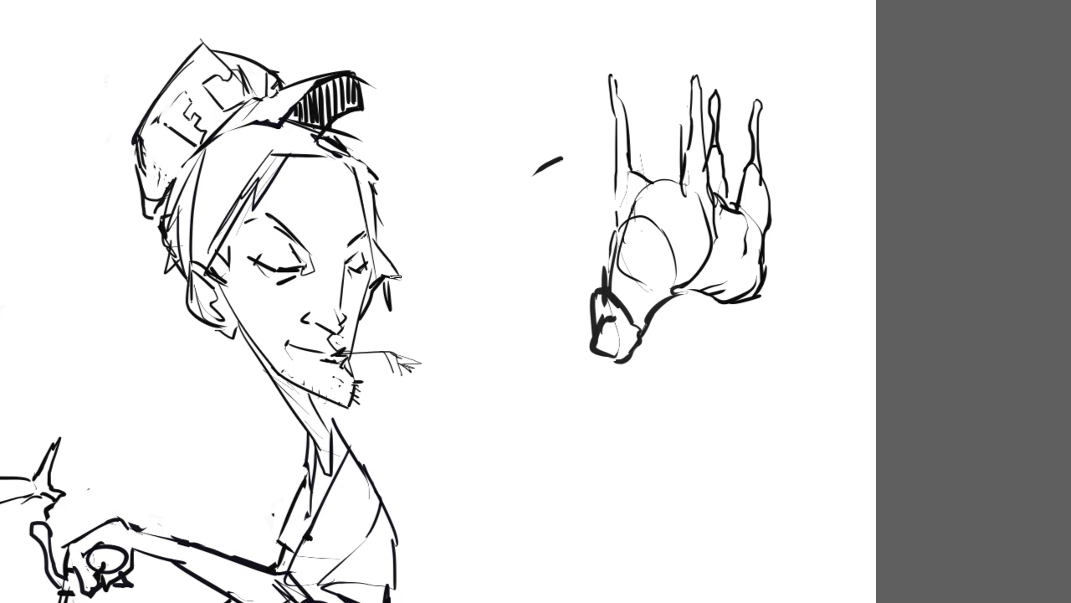
Step: Clear the stray strokes inside the head, reshape its outline and add small dark tips at its lower end
key("ctrl+z")
key("ctrl+z")
key("ctrl+z")
mouse_move(609, 318)
left_mouse_down()
mouse_move(603, 307)
mouse_move(599, 315)
left_mouse_up()
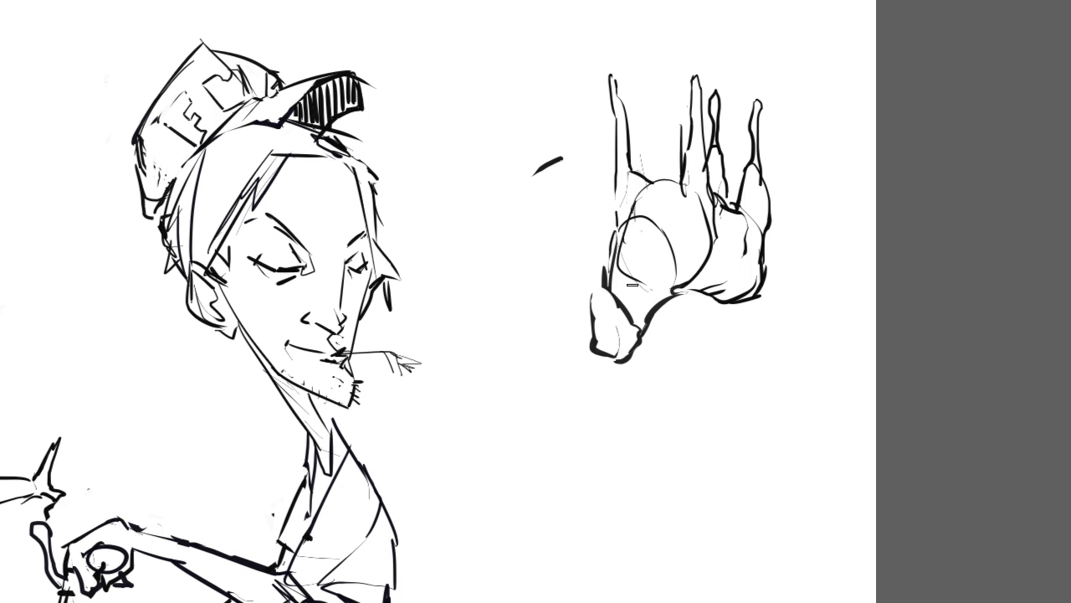
mouse_move(606, 289)
left_mouse_down()
mouse_move(595, 315)
mouse_move(598, 340)
mouse_move(638, 343)
left_mouse_up()
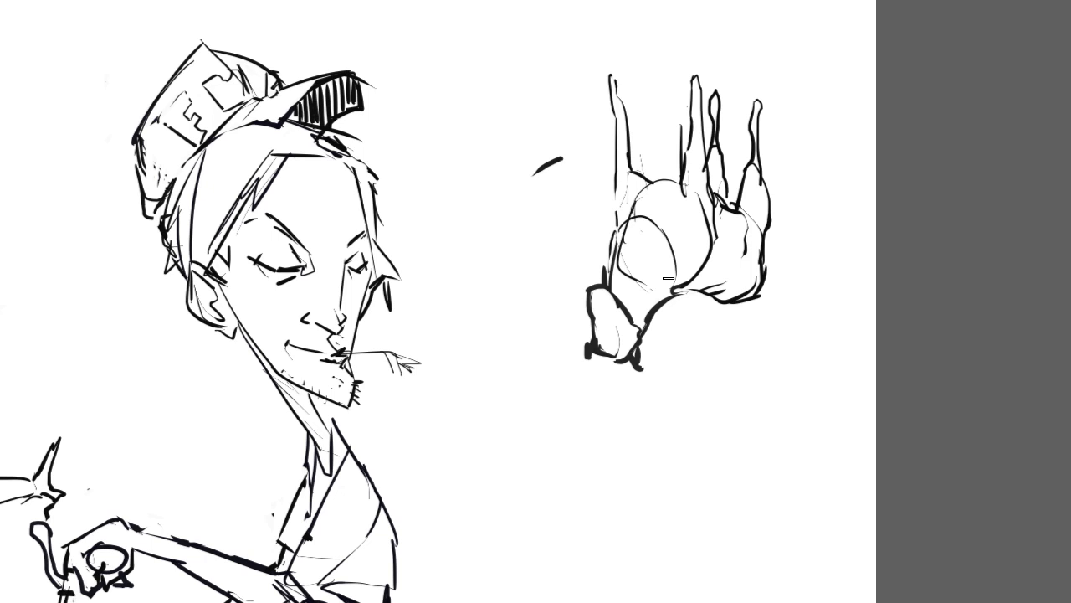
Step: Redraw the foremost leg shorter and straighter, and rework the contour from the neck along the body to the rump
left_click_drag(618, 185, 613, 247)
left_click_drag(617, 84, 620, 121)
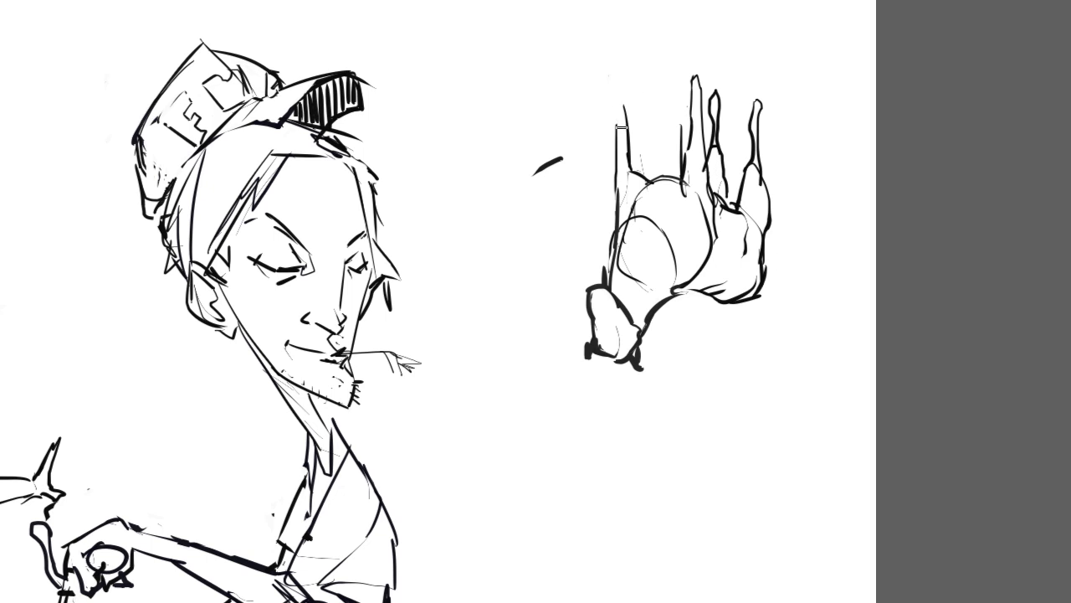
mouse_move(625, 116)
left_mouse_down()
mouse_move(624, 87)
mouse_move(629, 127)
left_mouse_up()
mouse_move(690, 297)
left_mouse_down()
mouse_move(663, 318)
mouse_move(677, 283)
left_mouse_up()
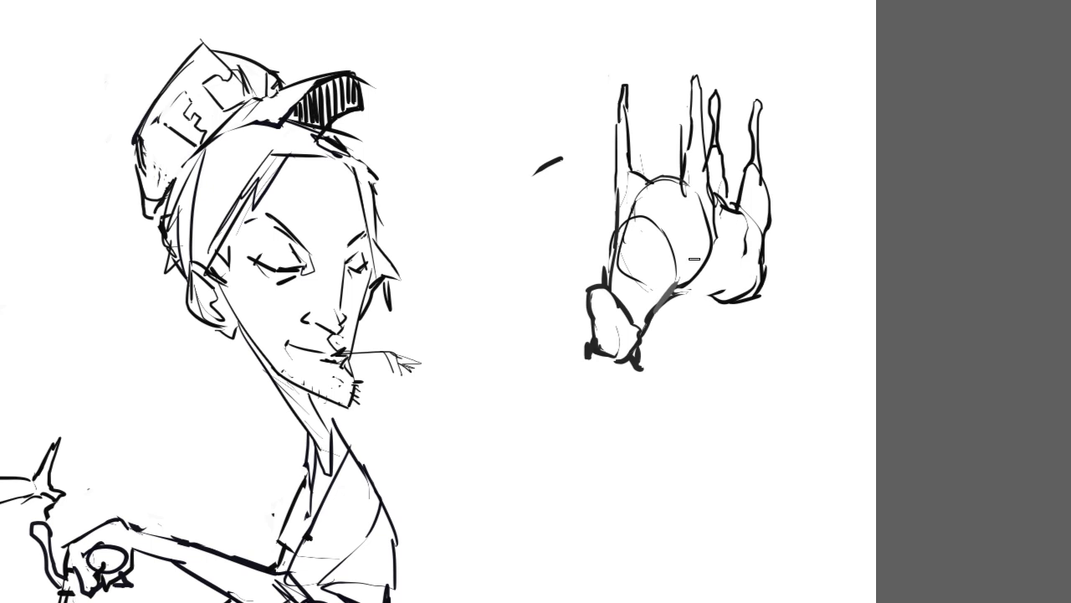
mouse_move(680, 283)
left_mouse_down()
mouse_move(708, 288)
mouse_move(691, 294)
mouse_move(697, 311)
mouse_move(733, 277)
mouse_move(763, 269)
left_mouse_up()
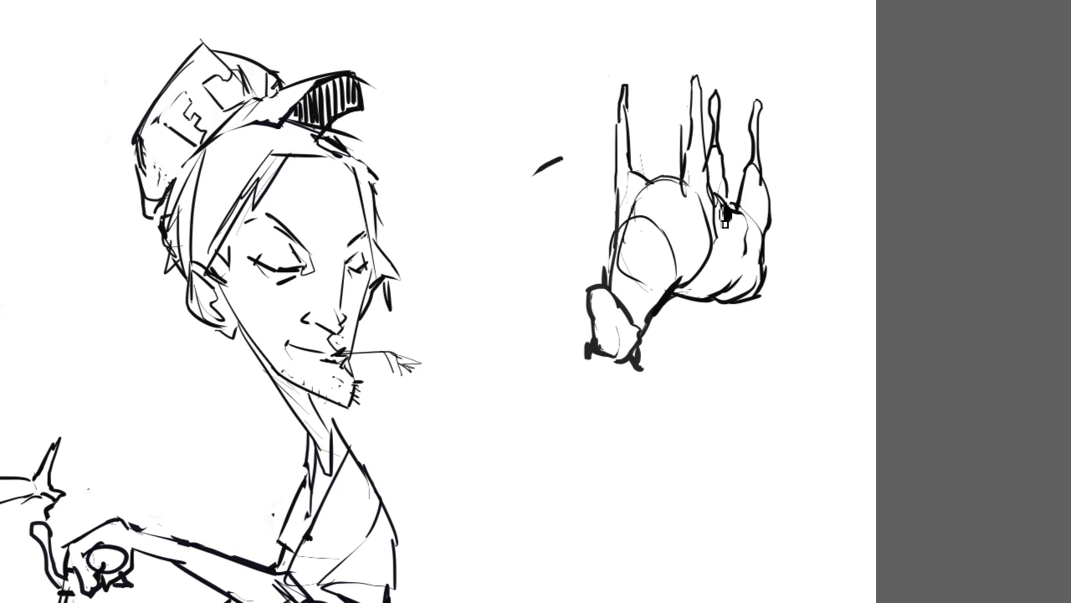
Step: Sketch a small bent human leg with a foot over the animal's body, just behind the second front leg
mouse_move(722, 208)
left_mouse_down()
mouse_move(725, 249)
mouse_move(739, 238)
mouse_move(726, 250)
left_mouse_up()
key("ctrl+z")
mouse_move(722, 184)
left_mouse_down()
mouse_move(713, 209)
mouse_move(739, 199)
mouse_move(725, 210)
mouse_move(726, 270)
left_mouse_up()
mouse_move(738, 220)
left_mouse_down()
mouse_move(732, 266)
mouse_move(718, 277)
left_mouse_up()
left_click_drag(718, 276, 734, 273)
mouse_move(662, 178)
left_mouse_down()
mouse_move(725, 155)
mouse_move(663, 149)
mouse_move(685, 164)
left_mouse_up()
key("ctrl+z")
key("ctrl+z")
key("ctrl+z")
key("ctrl+z")
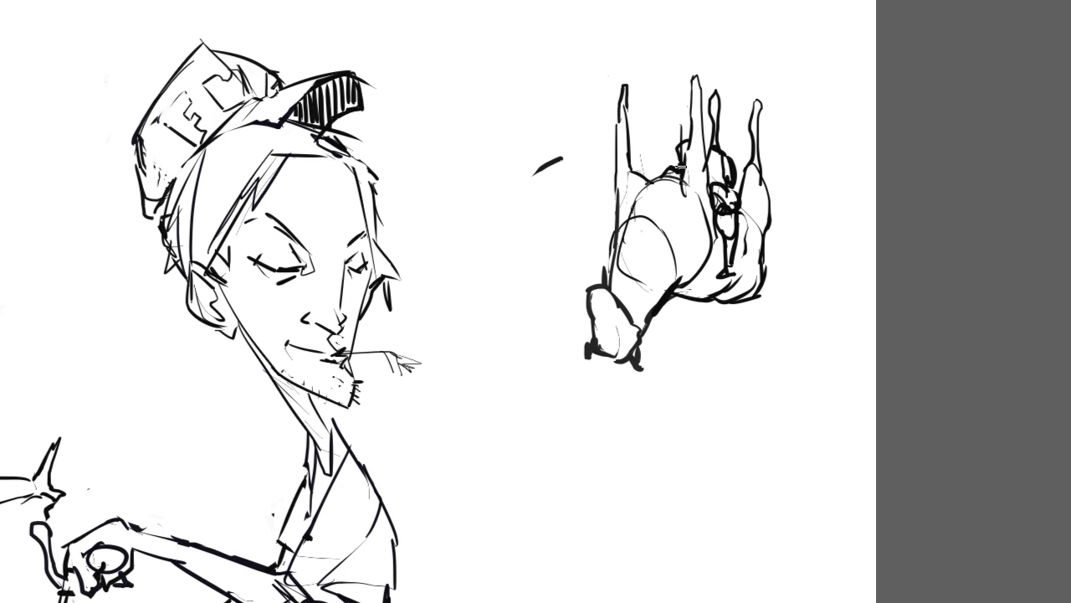
Step: Add the small figure's curly head and back between the animal's legs, with long lines running down to the animal's head
key("ctrl+z")
mouse_move(716, 132)
left_mouse_down()
mouse_move(731, 154)
mouse_move(713, 179)
left_mouse_up()
key("ctrl+z")
mouse_move(611, 278)
left_mouse_down()
mouse_move(637, 293)
mouse_move(672, 172)
mouse_move(630, 284)
mouse_move(630, 179)
mouse_move(679, 151)
mouse_move(662, 134)
mouse_move(651, 156)
mouse_move(673, 151)
left_mouse_up()
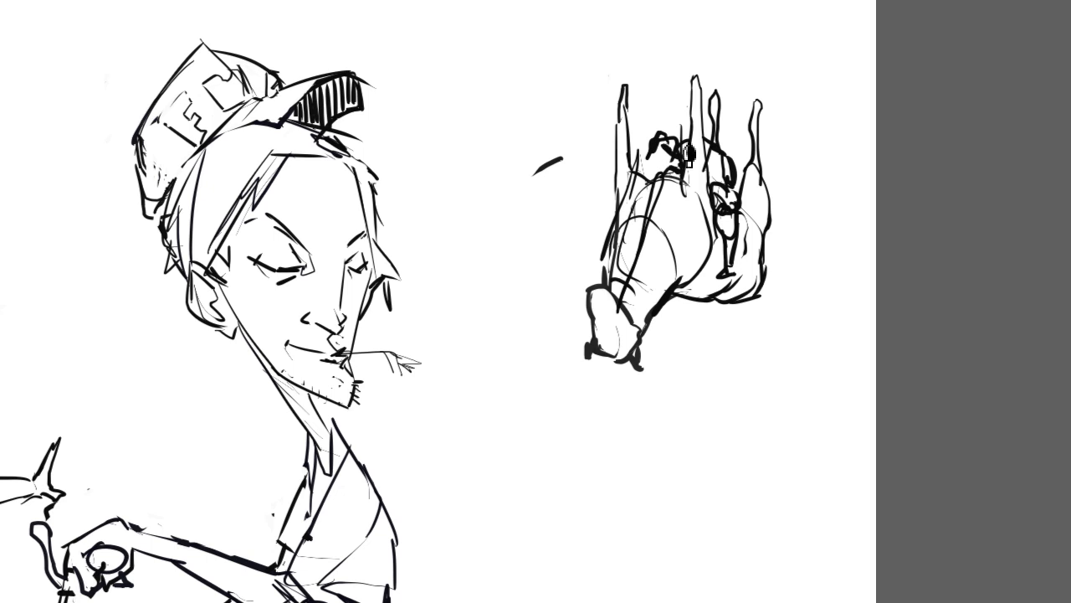
left_click_drag(734, 170, 712, 148)
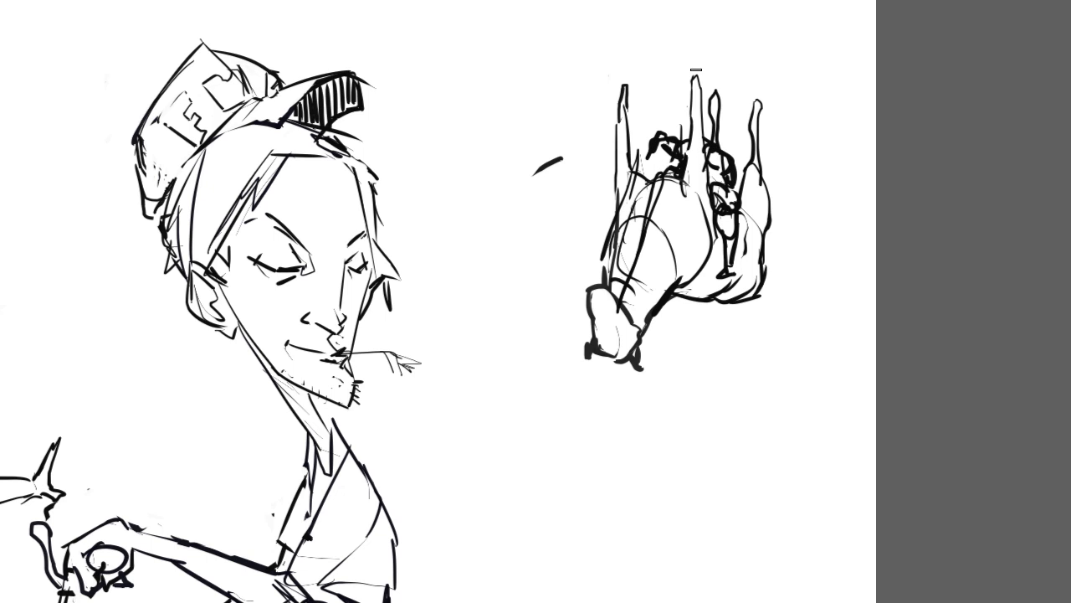